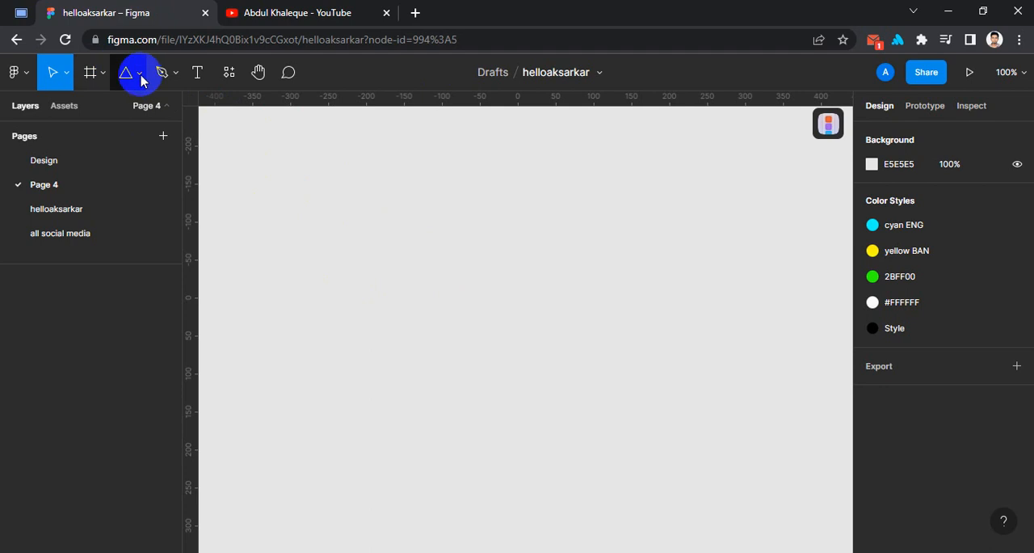
# - Draw a square of about 133 × 133 with the Rectangle tool, placed near X -186, Y -95 on the empty canvas
pyautogui.click(138, 79)
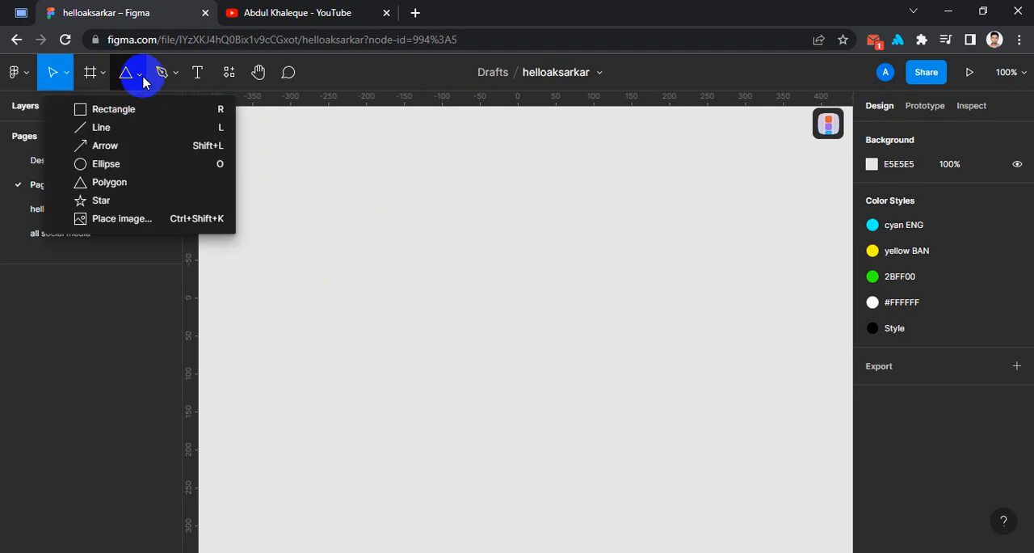
pyautogui.click(115, 110)
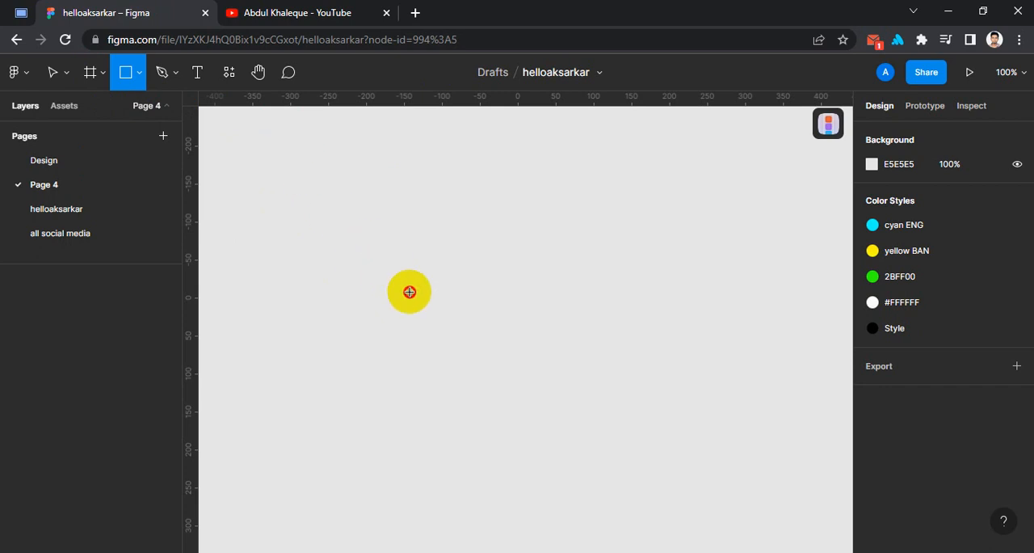
pyautogui.moveTo(283, 152)
pyautogui.mouseDown()
pyautogui.moveTo(469, 295)
pyautogui.moveTo(455, 320)
pyautogui.moveTo(477, 326)
pyautogui.moveTo(569, 266)
pyautogui.moveTo(528, 268)
pyautogui.moveTo(477, 249)
pyautogui.moveTo(527, 279)
pyautogui.moveTo(376, 256)
pyautogui.moveTo(328, 203)
pyautogui.moveTo(377, 256)
pyautogui.mouseUp()
pyautogui.moveTo(356, 221); pyautogui.dragTo(445, 293)
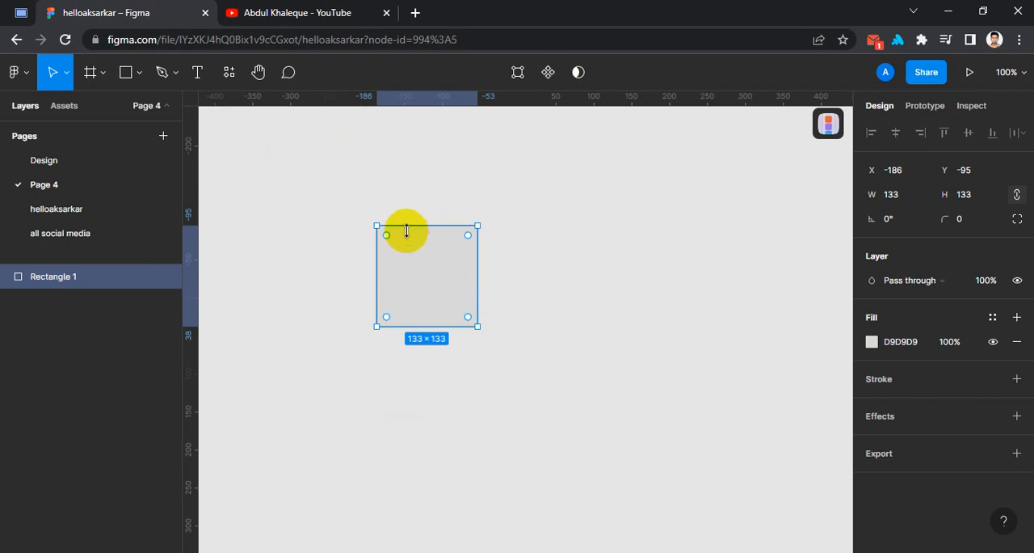
# - Reshape the square by moving its two left corners and pulling its right edge out to about X 46, Y -36, and delete the resulting polygon
pyautogui.doubleClick(427, 272)
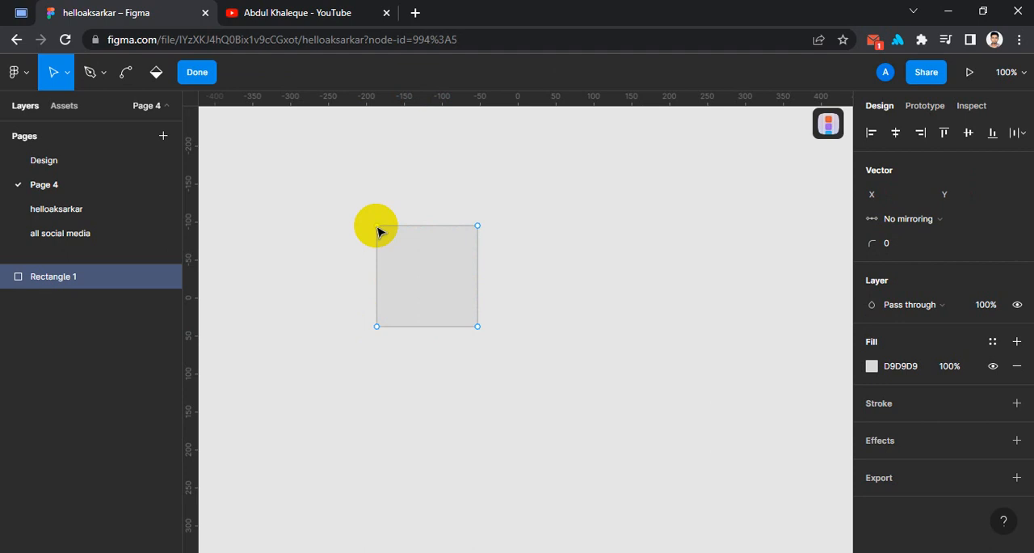
pyautogui.moveTo(376, 226); pyautogui.dragTo(320, 178)
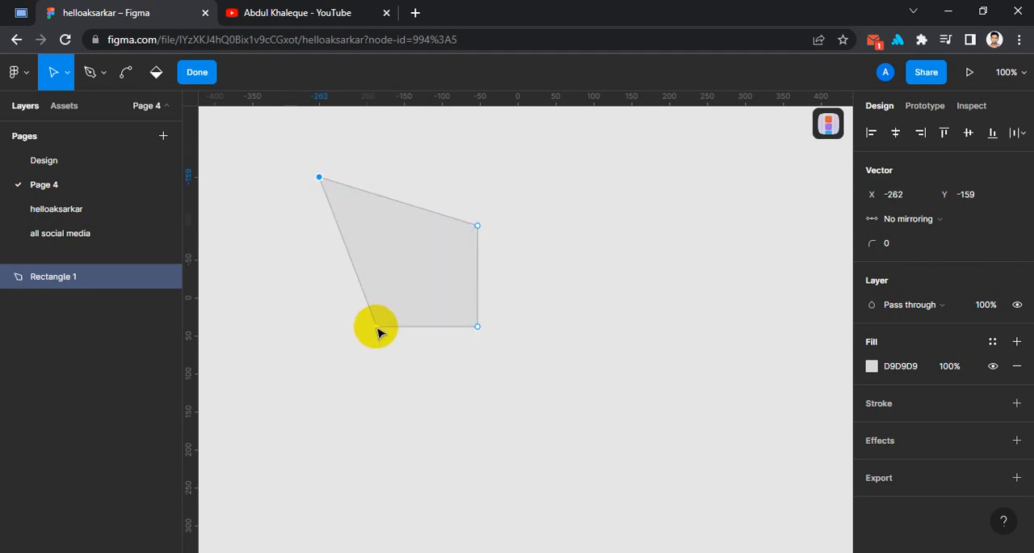
pyautogui.moveTo(376, 327); pyautogui.dragTo(449, 247)
pyautogui.moveTo(480, 278); pyautogui.dragTo(544, 271)
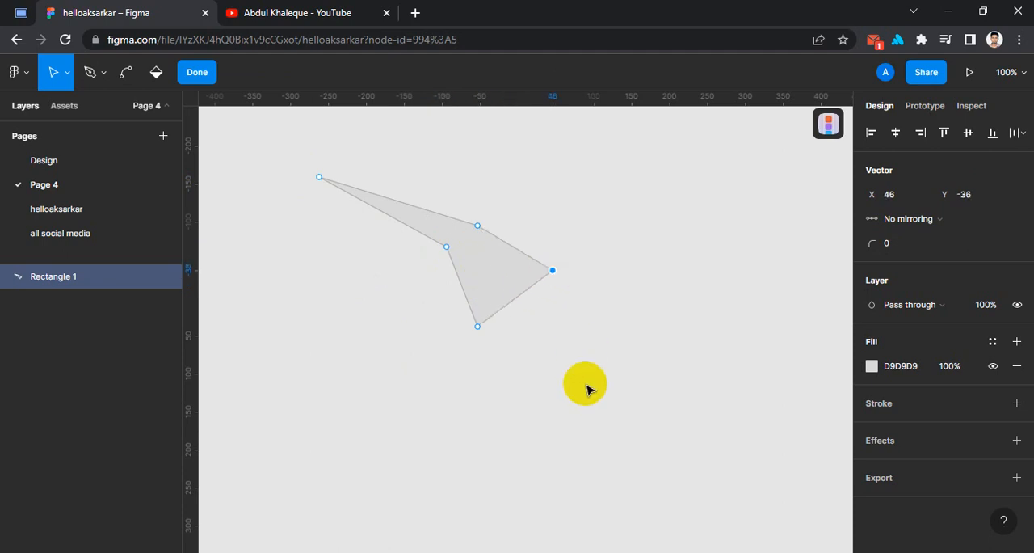
pyautogui.click(619, 315)
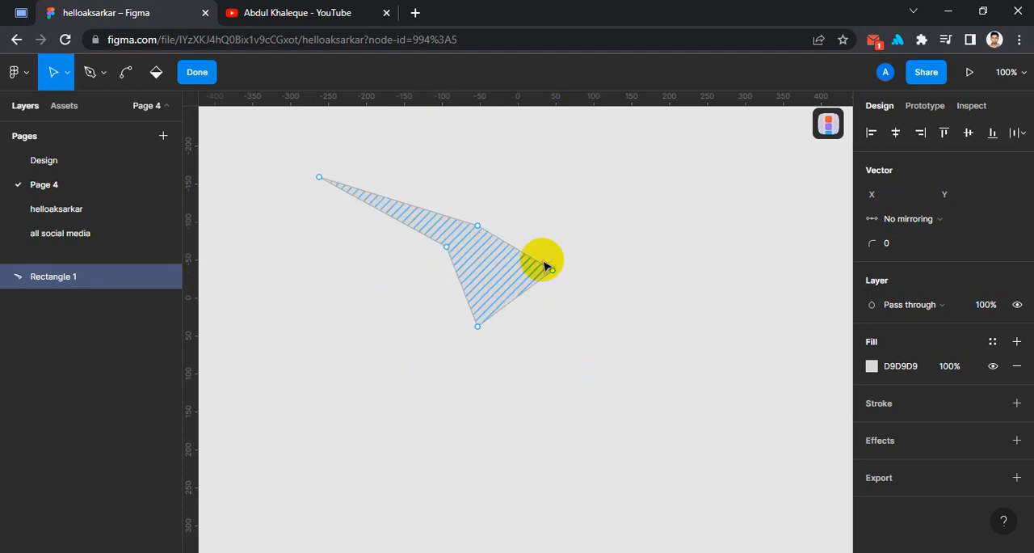
pyautogui.press('Escape')
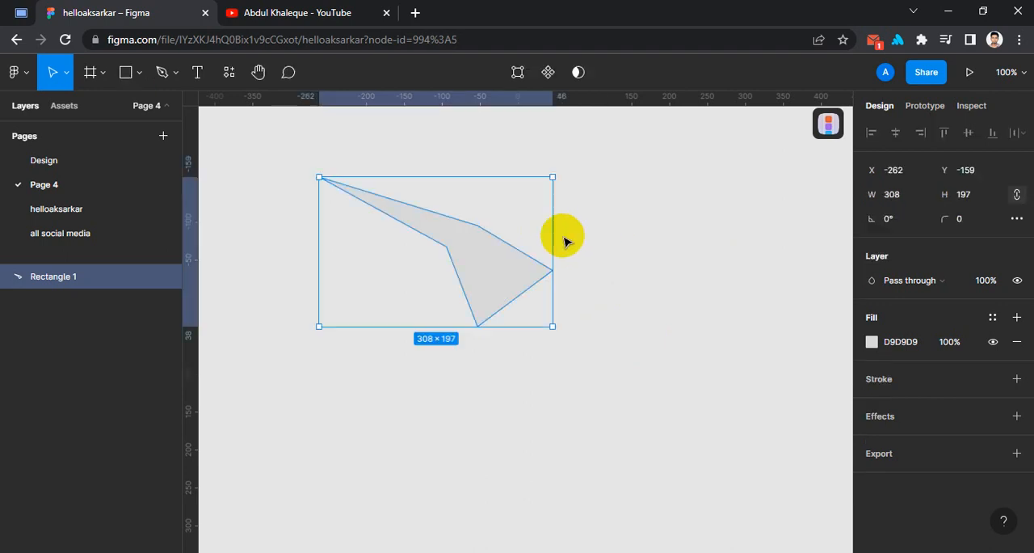
pyautogui.press('Delete')
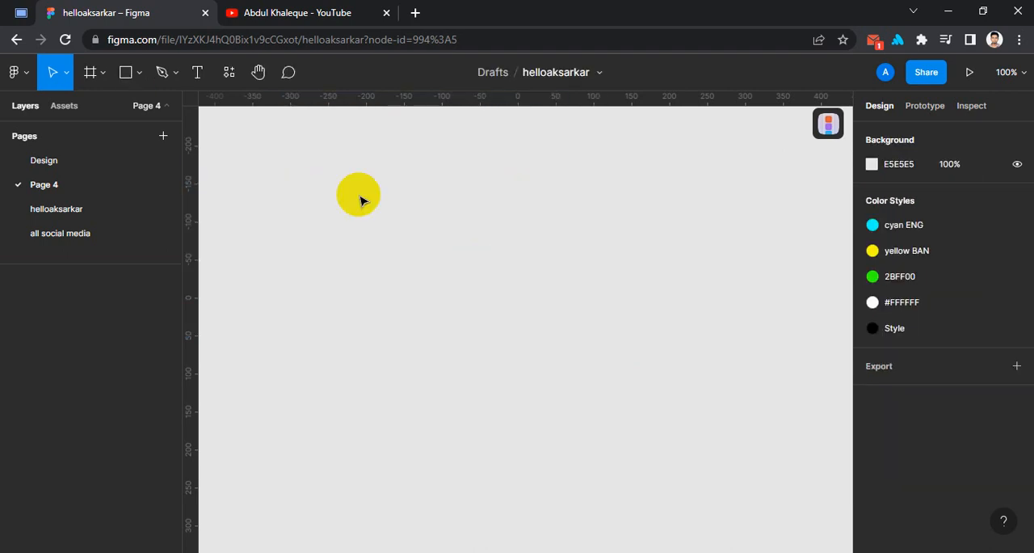
# - Draw a new square of about 240 × 240 and place it near X -182, Y -142
pyautogui.click(129, 84)
pyautogui.moveTo(258, 151)
pyautogui.mouseDown()
pyautogui.moveTo(429, 256)
pyautogui.moveTo(439, 282)
pyautogui.mouseUp()
pyautogui.moveTo(334, 236); pyautogui.dragTo(464, 273)
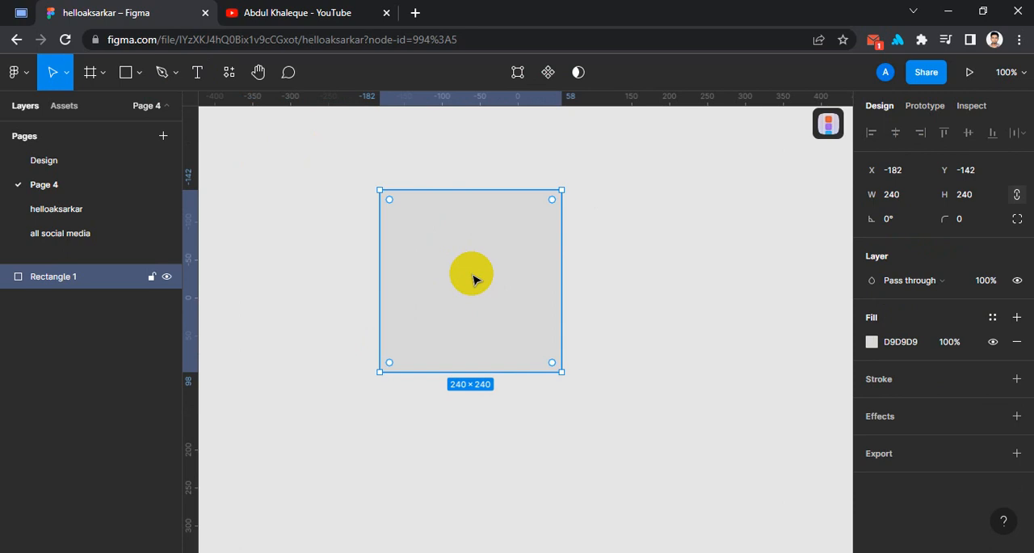
# - Make the square jagged by moving its upper-right corner to about X -119, Y 45 and pulling five new points from its edges, and delete it
pyautogui.doubleClick(473, 279)
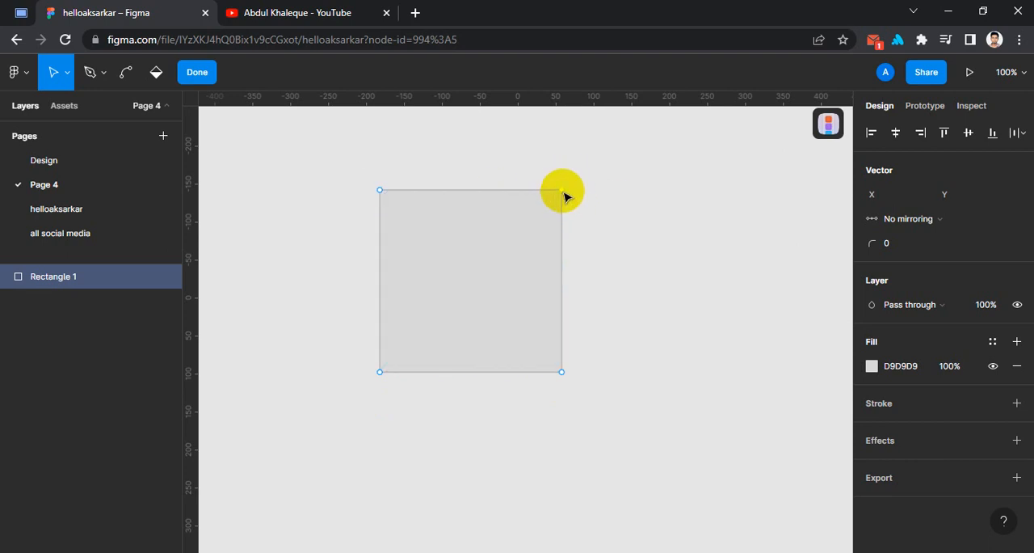
pyautogui.moveTo(561, 191); pyautogui.dragTo(429, 332)
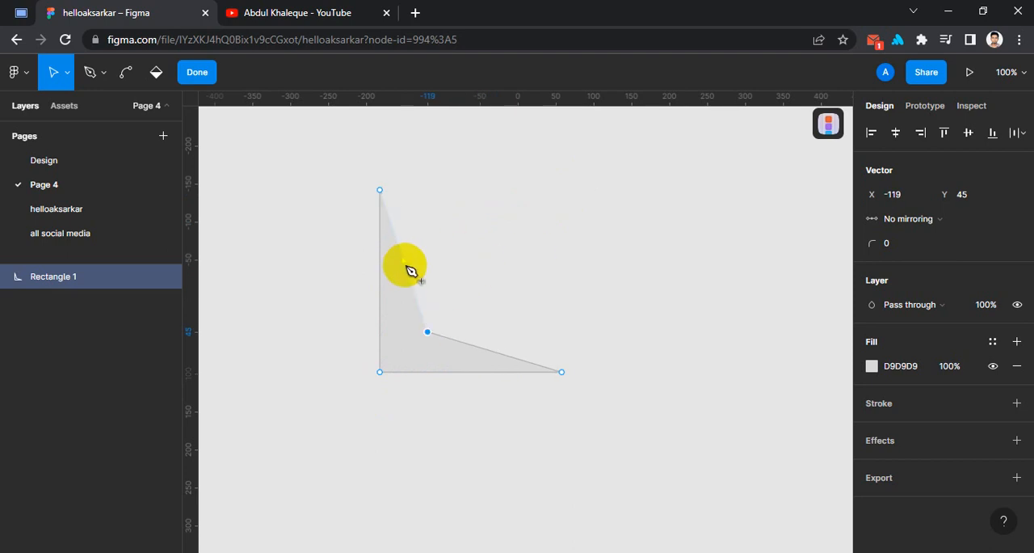
pyautogui.moveTo(410, 271); pyautogui.dragTo(469, 191)
pyautogui.moveTo(454, 266); pyautogui.dragTo(569, 278)
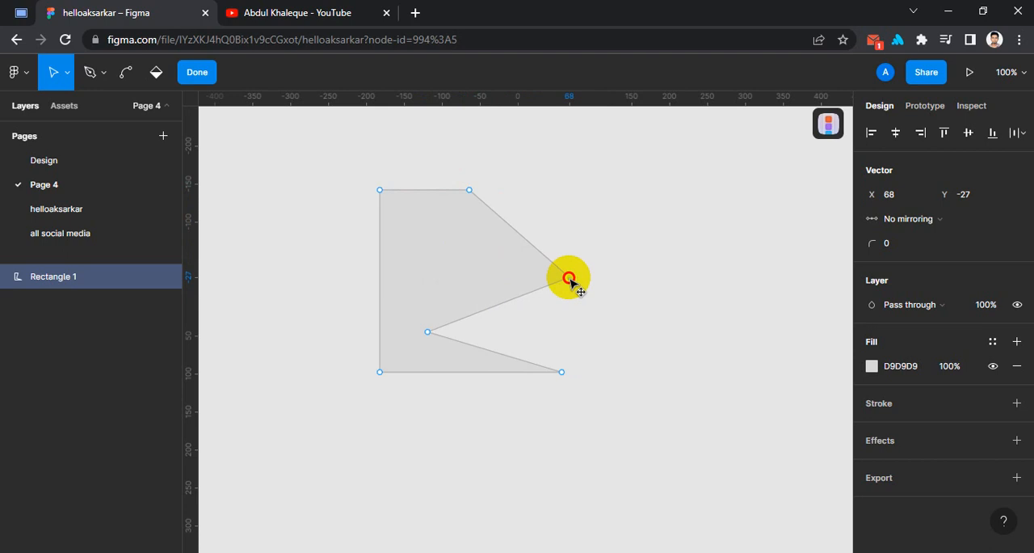
pyautogui.moveTo(525, 240); pyautogui.dragTo(569, 188)
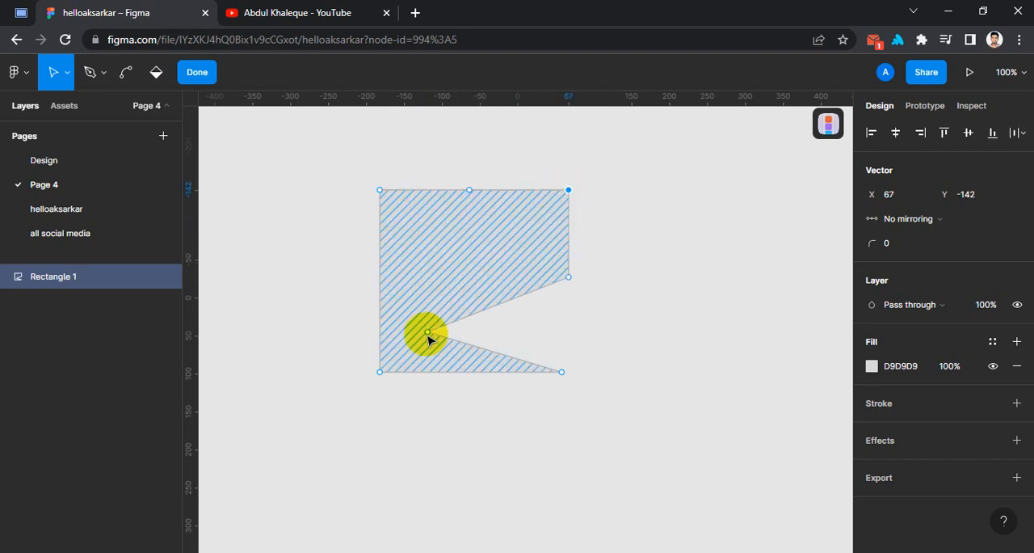
pyautogui.moveTo(500, 306); pyautogui.dragTo(460, 233)
pyautogui.moveTo(446, 282); pyautogui.dragTo(558, 327)
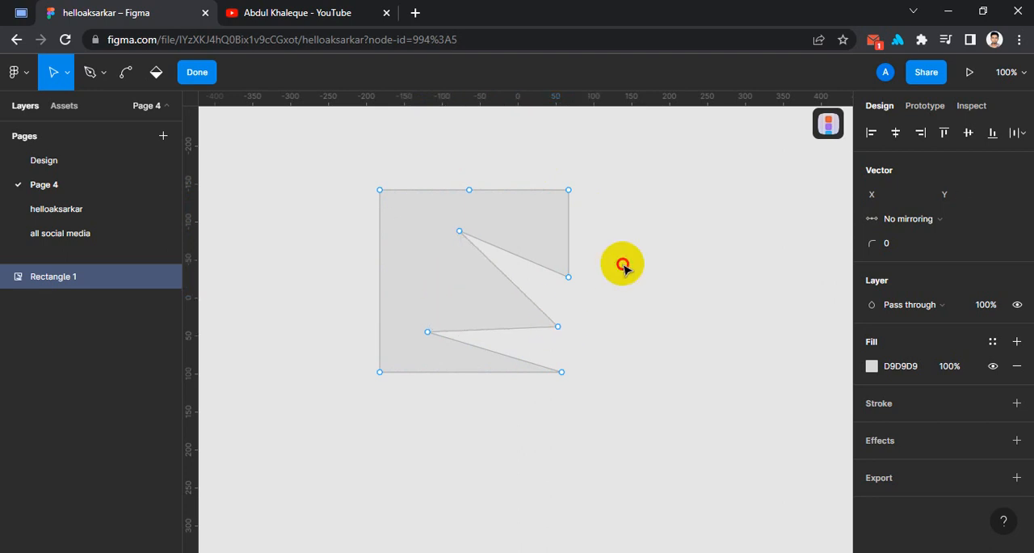
pyautogui.press('Escape')
pyautogui.moveTo(485, 307); pyautogui.dragTo(333, 248)
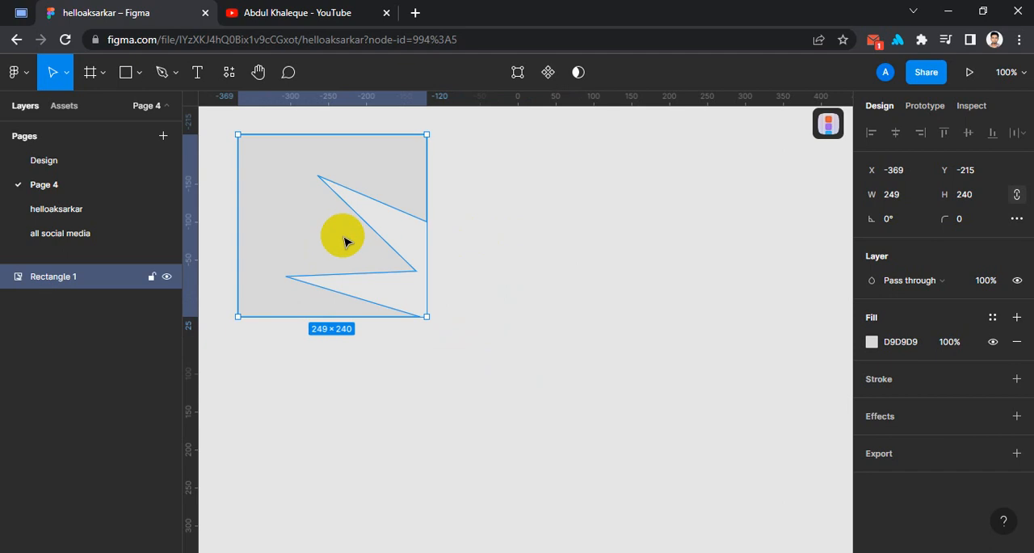
pyautogui.press('Delete')
# - Draw a horizontal line about 457 long across the upper part of the canvas, starting near X -364, Y -154
pyautogui.click(139, 72)
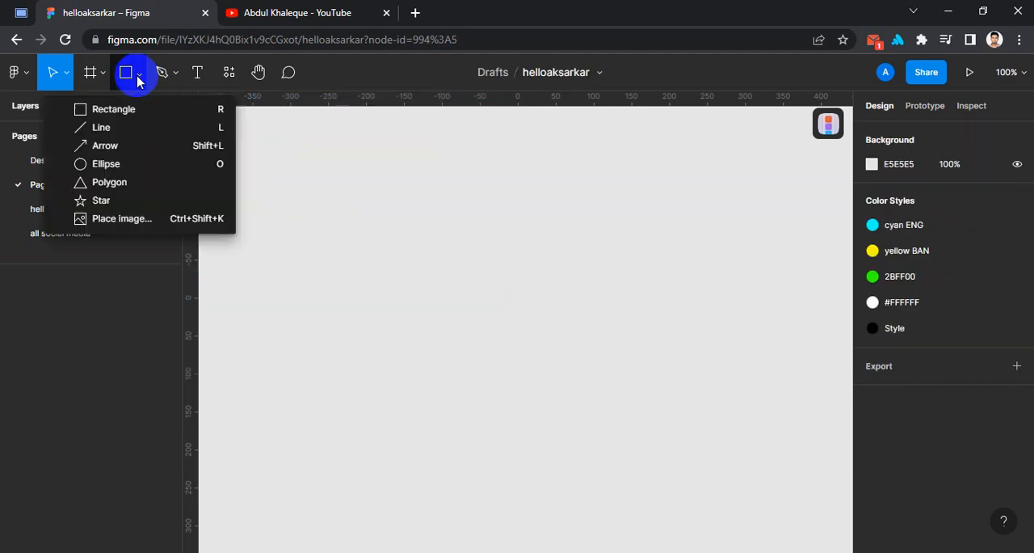
pyautogui.click(121, 130)
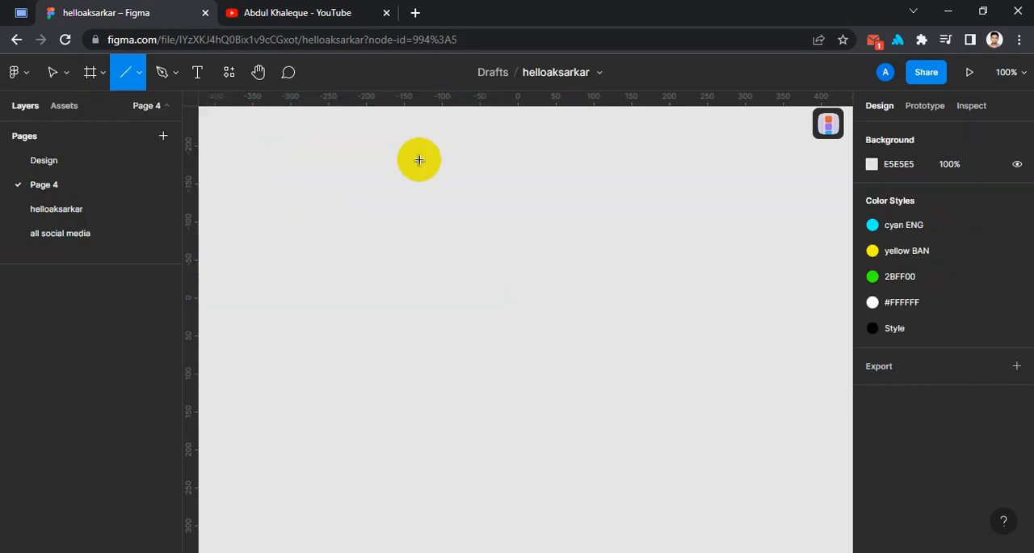
pyautogui.moveTo(242, 181); pyautogui.dragTo(589, 210)
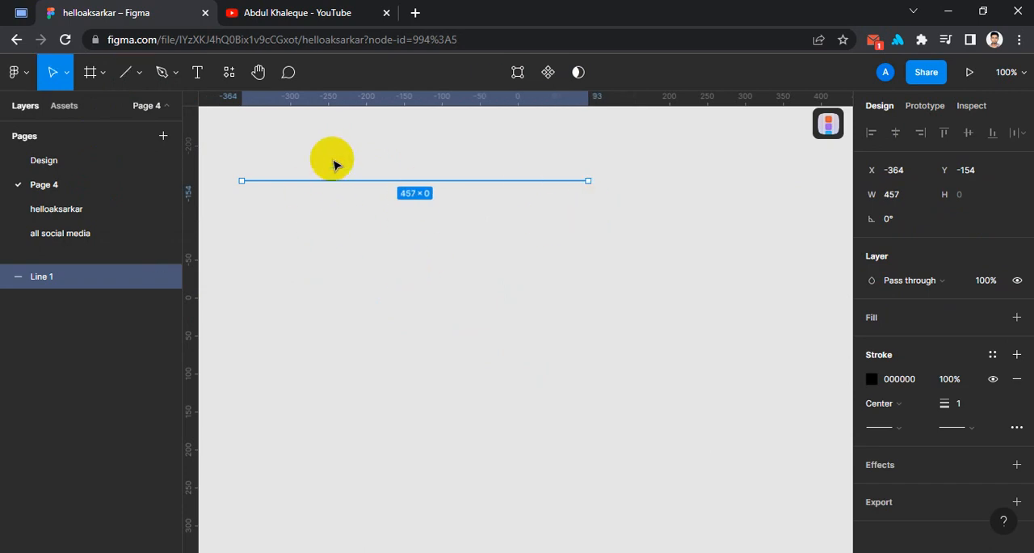
# - Bend the line into a W shape by pulling three new points from its segment midpoints, and delete it
pyautogui.press('Return')
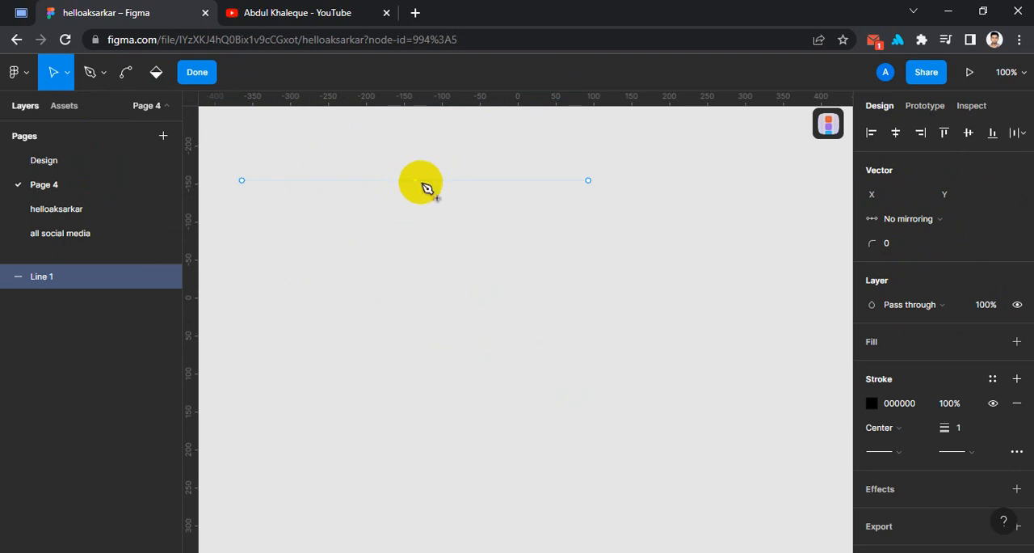
pyautogui.moveTo(416, 180); pyautogui.dragTo(408, 260)
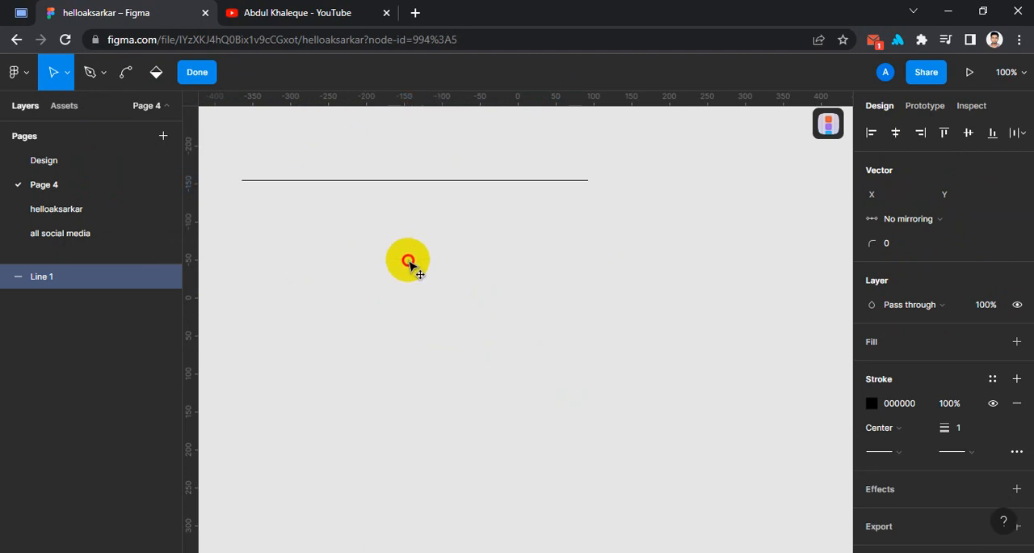
pyautogui.moveTo(415, 180); pyautogui.dragTo(419, 285)
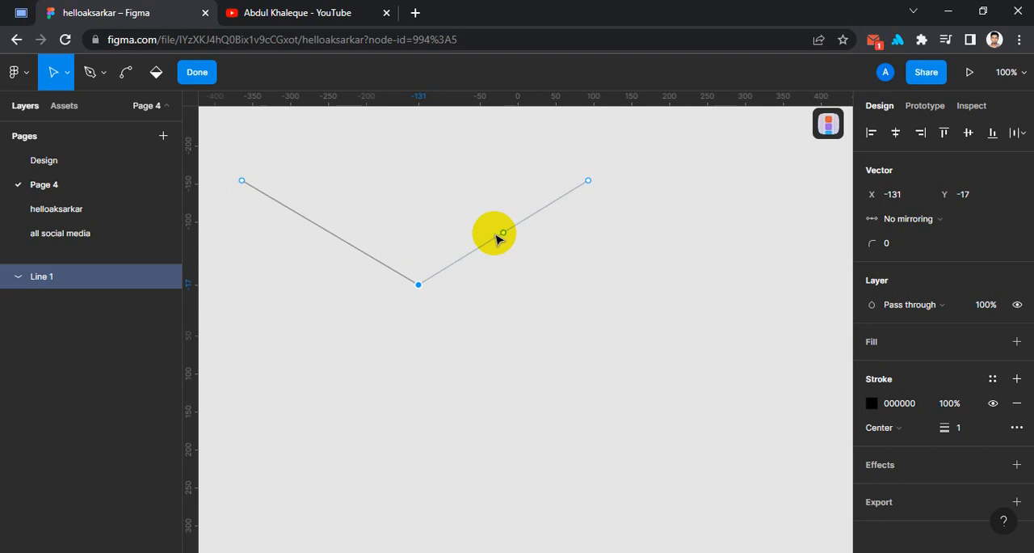
pyautogui.moveTo(504, 235); pyautogui.dragTo(578, 301)
pyautogui.moveTo(338, 237); pyautogui.dragTo(271, 365)
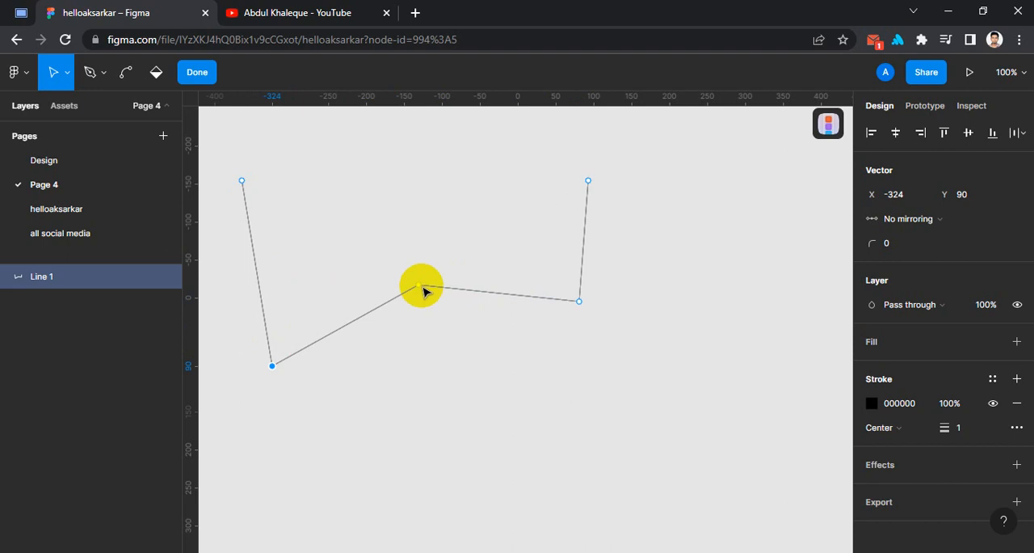
pyautogui.moveTo(418, 284); pyautogui.dragTo(426, 196)
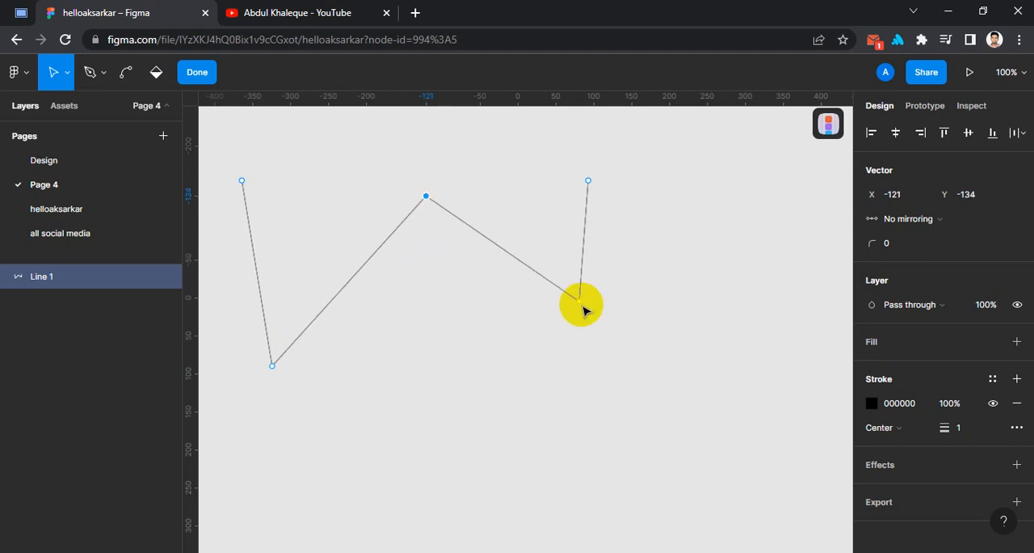
pyautogui.moveTo(577, 304); pyautogui.dragTo(551, 365)
pyautogui.click(704, 259)
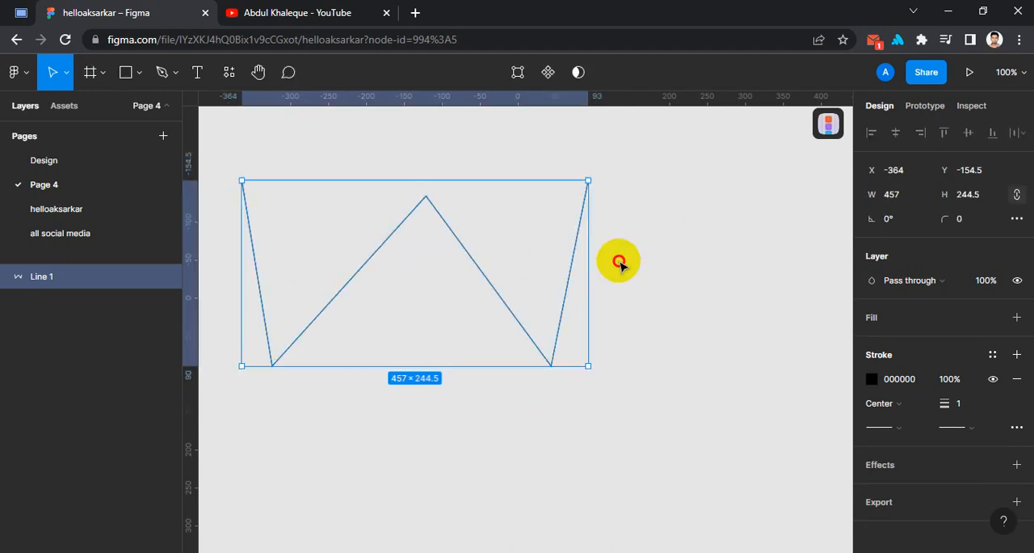
pyautogui.press('Delete')
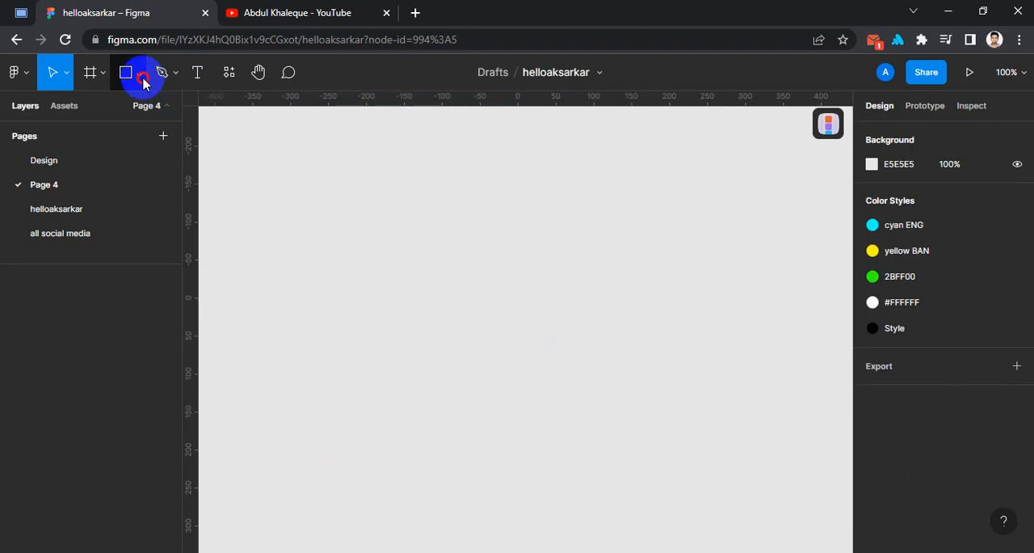
# - Draw a horizontal arrow about 552 long, starting near X -328, Y -75
pyautogui.click(139, 72)
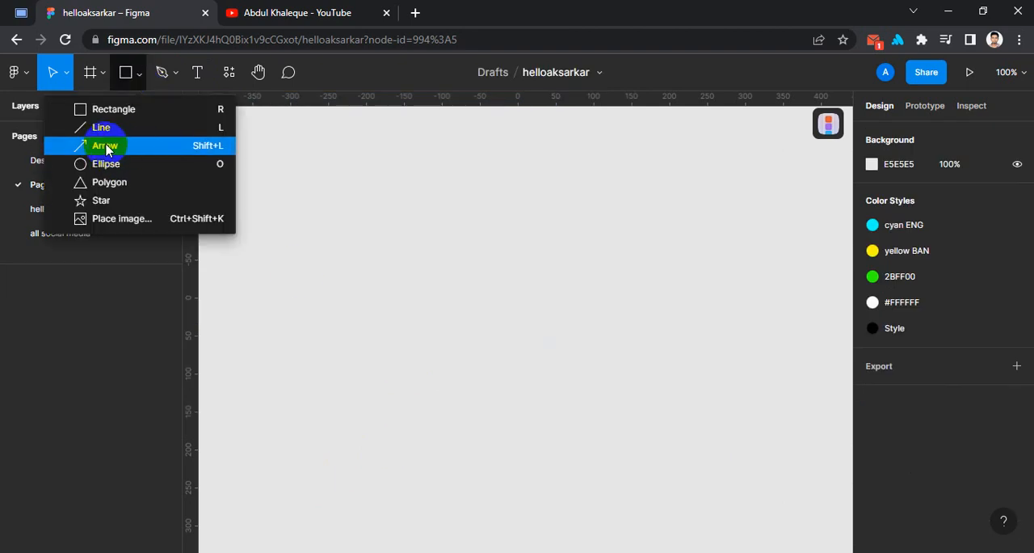
pyautogui.click(94, 151)
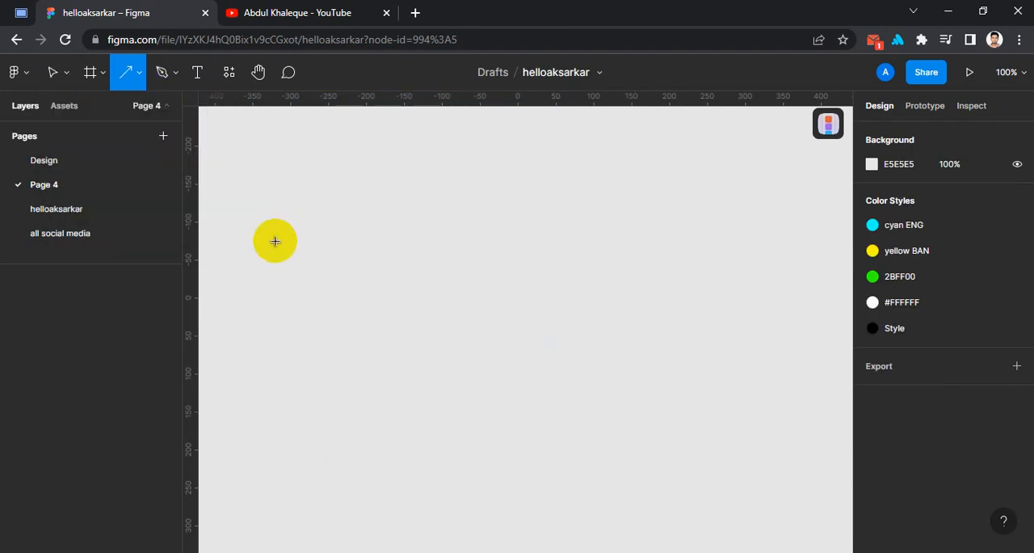
pyautogui.moveTo(269, 240); pyautogui.dragTo(688, 277)
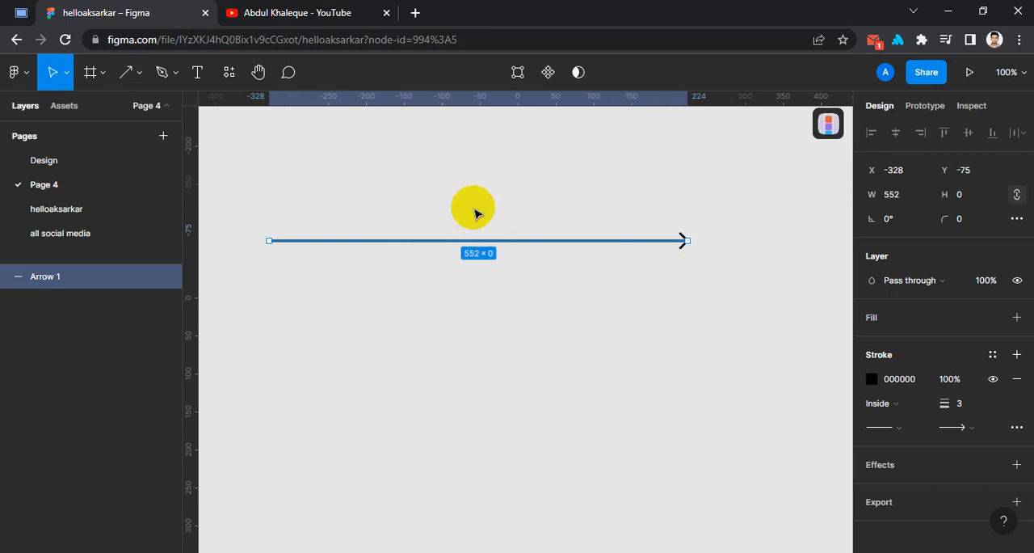
# - Bend the arrow into an irregular zigzag by pulling five new points from its segment midpoints, and delete it
pyautogui.doubleClick(521, 240)
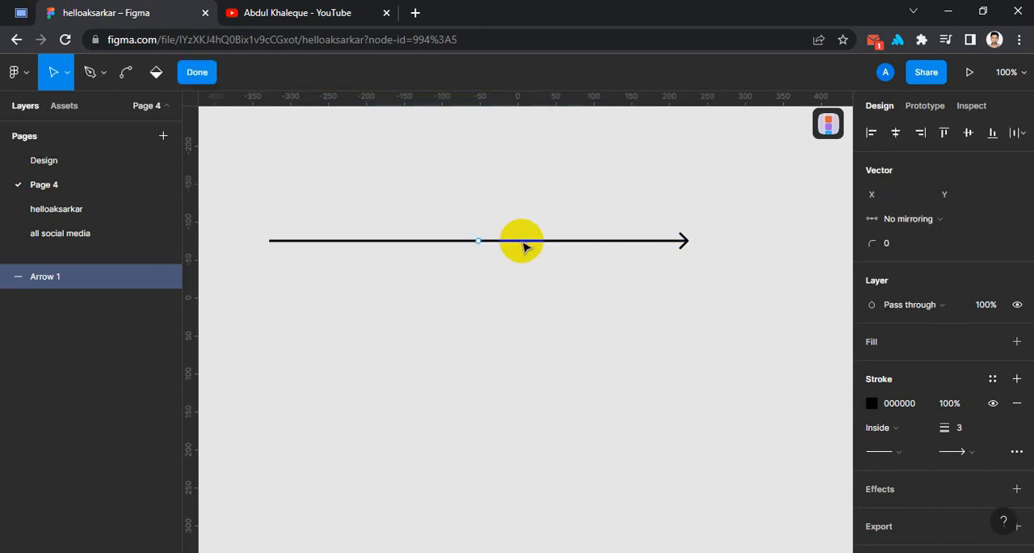
pyautogui.click(522, 181)
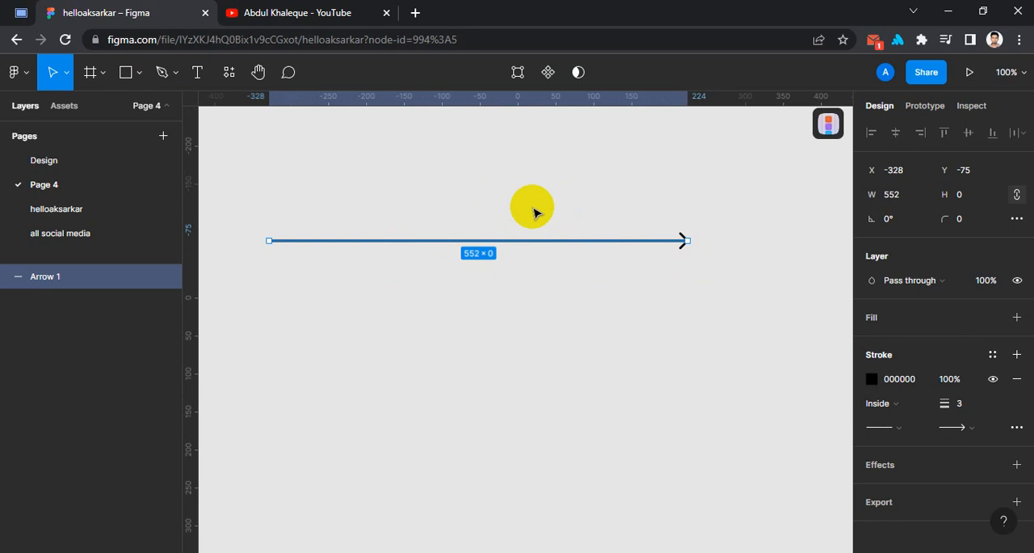
pyautogui.press('Return')
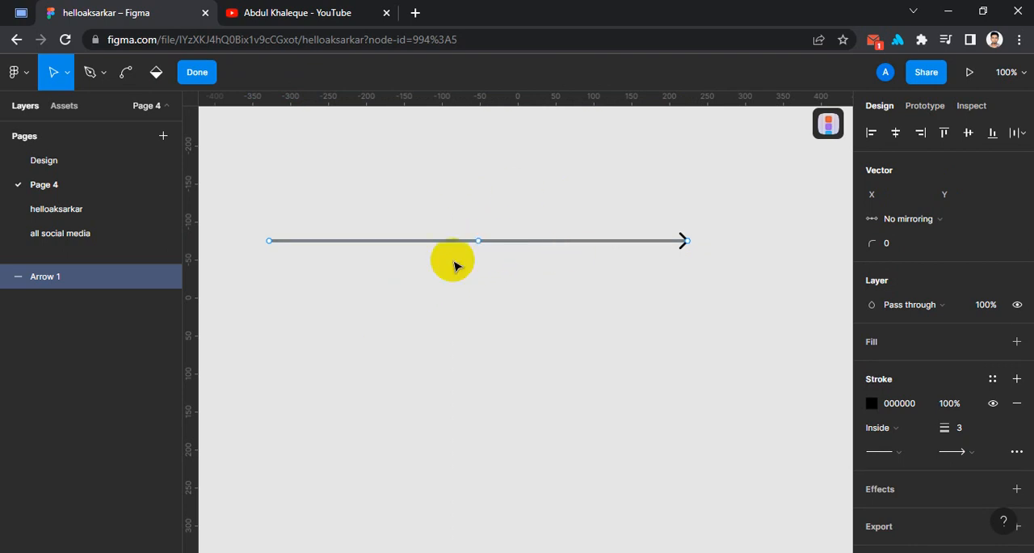
pyautogui.click(478, 240)
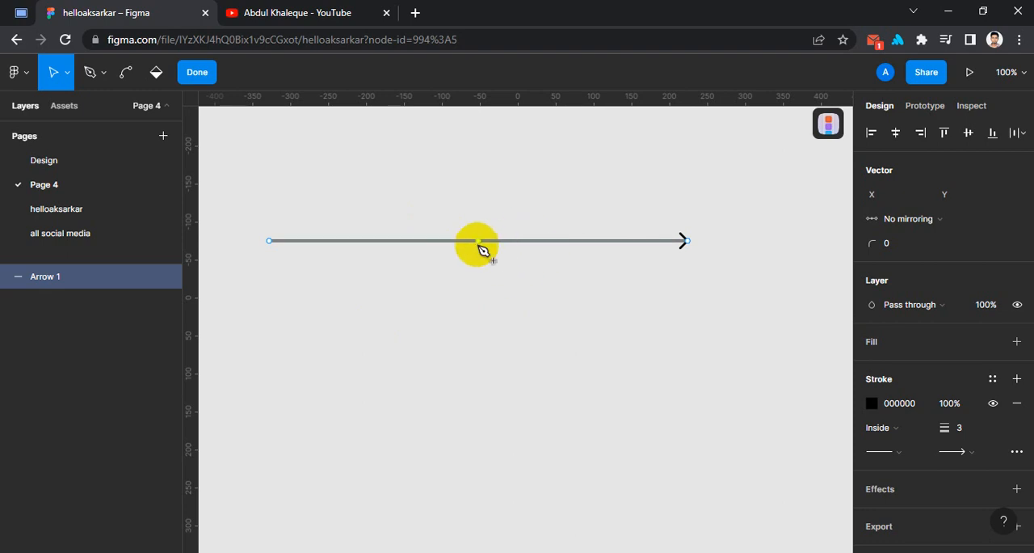
pyautogui.moveTo(478, 241); pyautogui.dragTo(482, 383)
pyautogui.moveTo(584, 312); pyautogui.dragTo(404, 245)
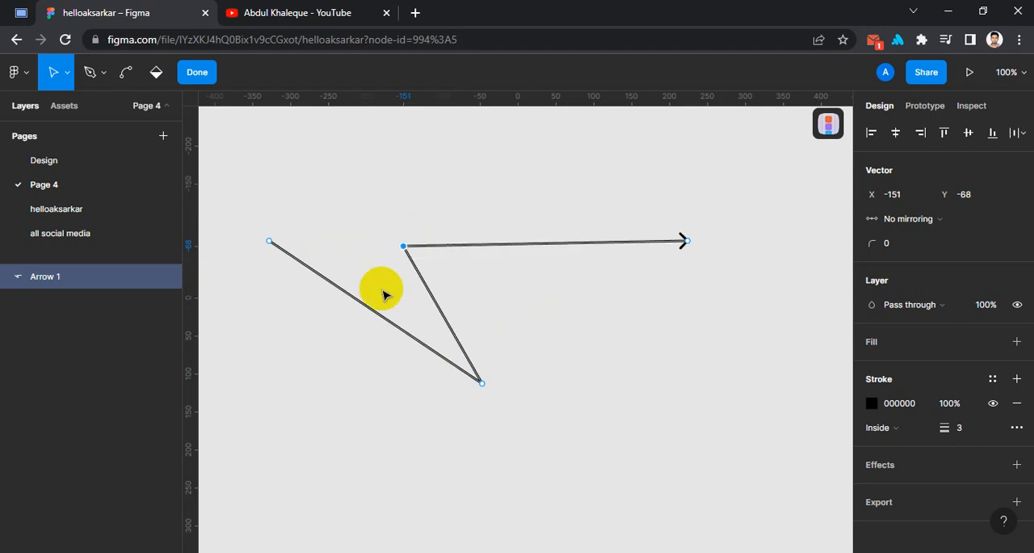
pyautogui.moveTo(379, 317); pyautogui.dragTo(258, 458)
pyautogui.moveTo(369, 421); pyautogui.dragTo(322, 299)
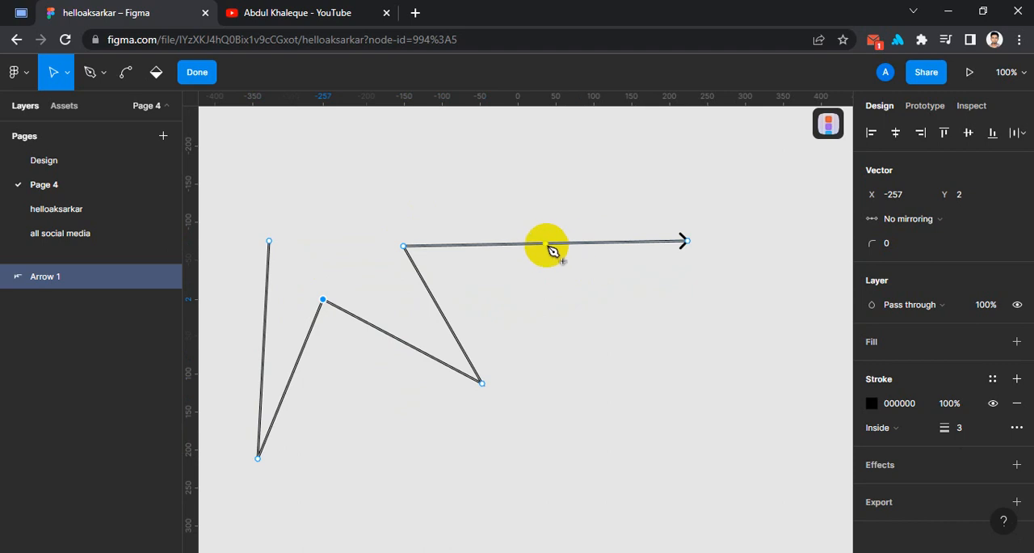
pyautogui.moveTo(546, 244); pyautogui.dragTo(544, 315)
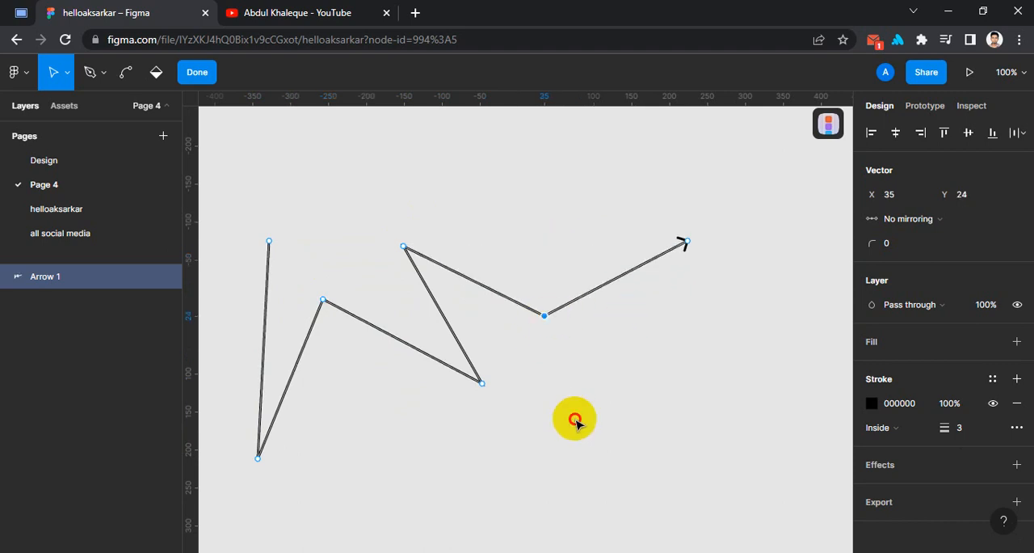
pyautogui.press('Escape')
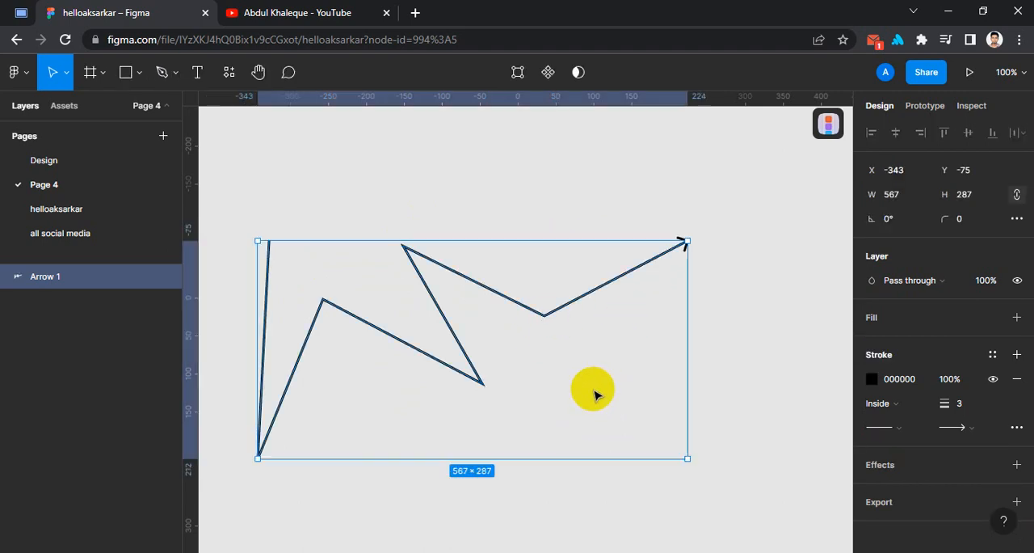
pyautogui.press('Delete')
# - Draw a circle about 438 × 438 with the Ellipse tool, starting near X -336, Y -191
pyautogui.click(134, 75)
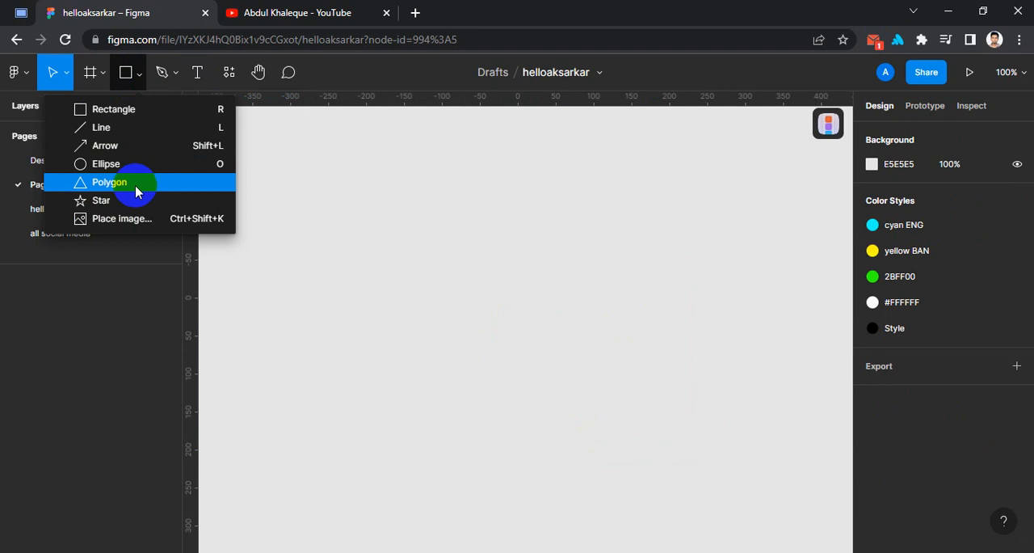
pyautogui.click(113, 164)
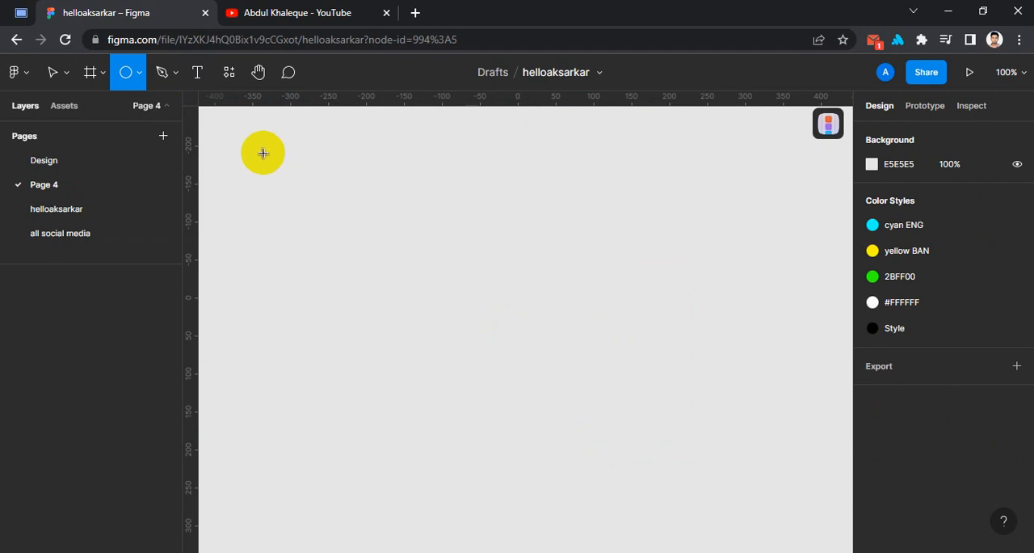
pyautogui.moveTo(263, 153); pyautogui.dragTo(595, 424)
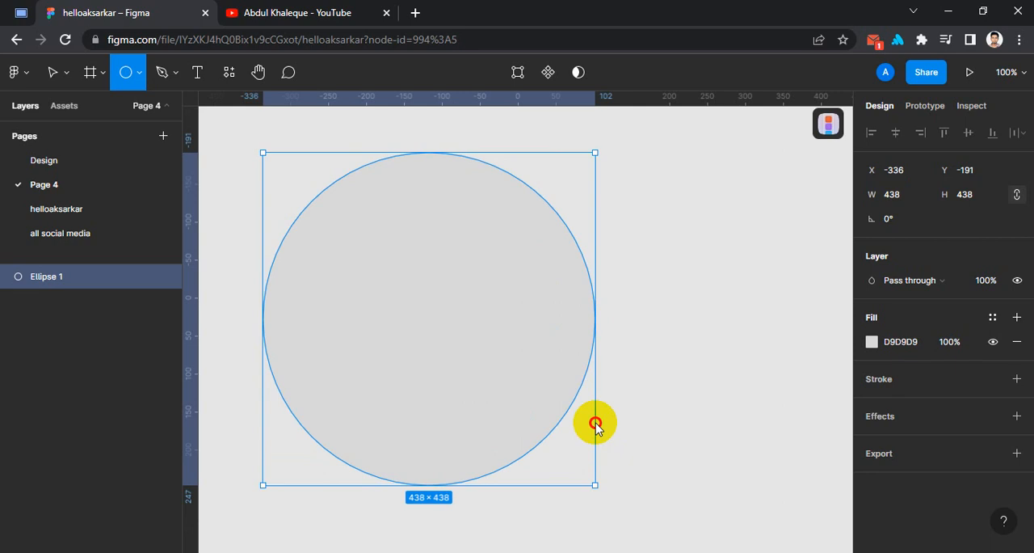
pyautogui.moveTo(595, 423); pyautogui.dragTo(595, 424)
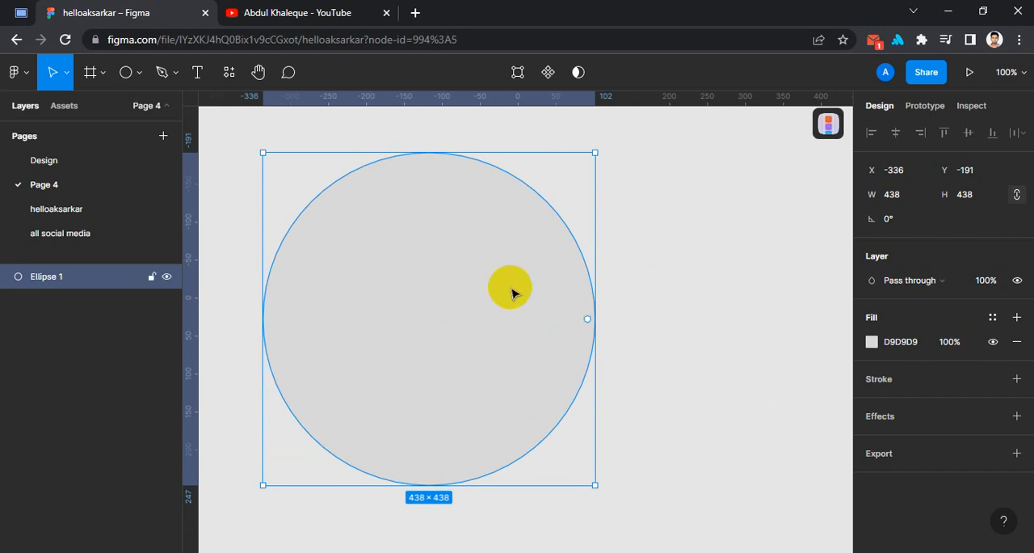
# - Distort the circle into crossing loops by moving its top point to about X 6, Y 164 and repositioning its left and right points
pyautogui.doubleClick(425, 256)
pyautogui.click(638, 203)
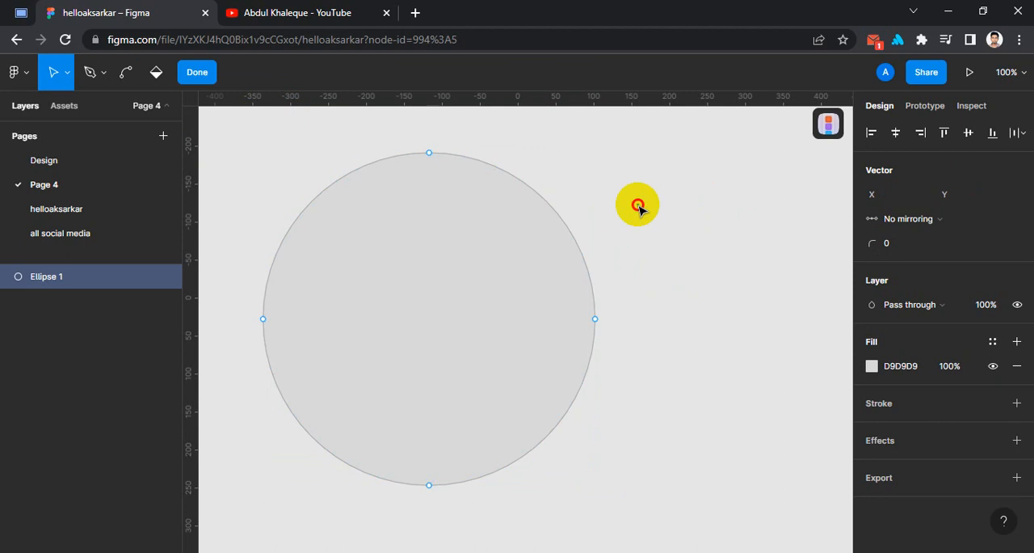
pyautogui.press('Escape')
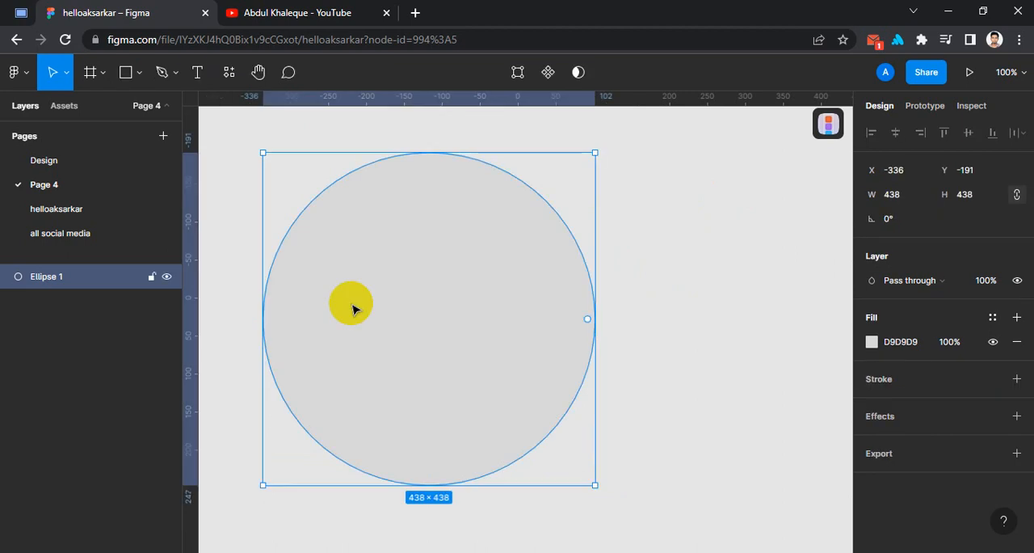
pyautogui.doubleClick(476, 276)
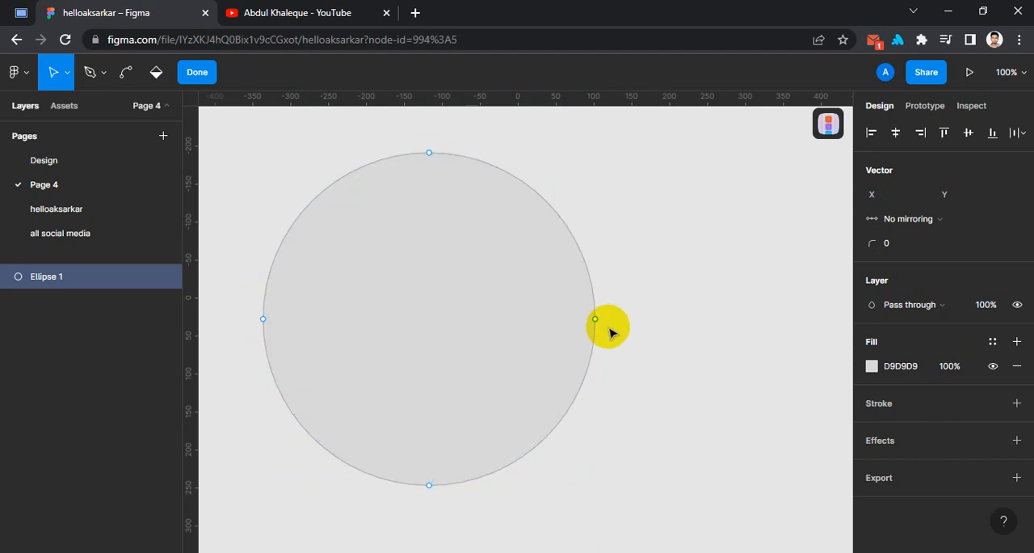
pyautogui.moveTo(596, 324); pyautogui.dragTo(364, 323)
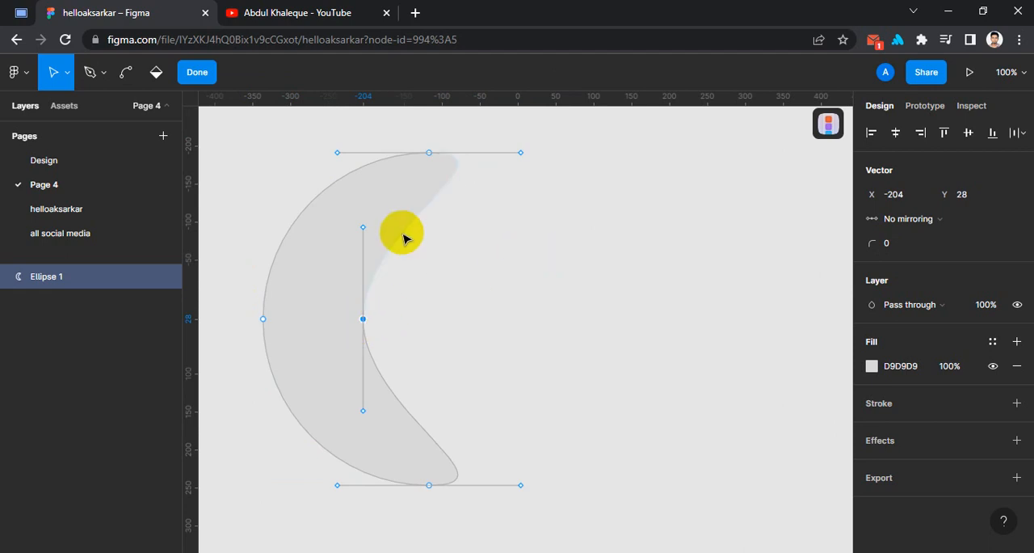
pyautogui.moveTo(429, 153); pyautogui.dragTo(525, 425)
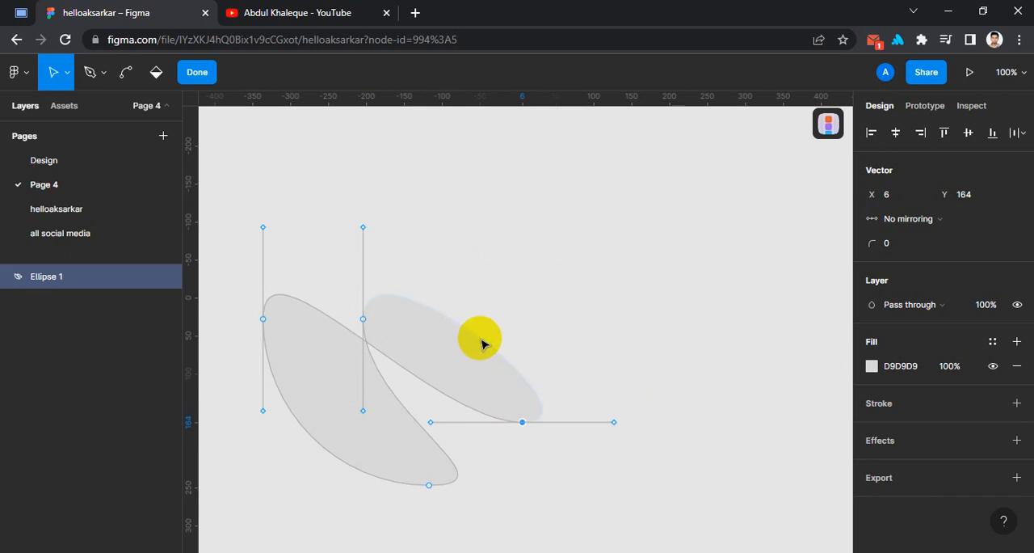
pyautogui.moveTo(267, 323)
pyautogui.mouseDown()
pyautogui.moveTo(259, 244)
pyautogui.moveTo(274, 171)
pyautogui.moveTo(283, 172)
pyautogui.mouseUp()
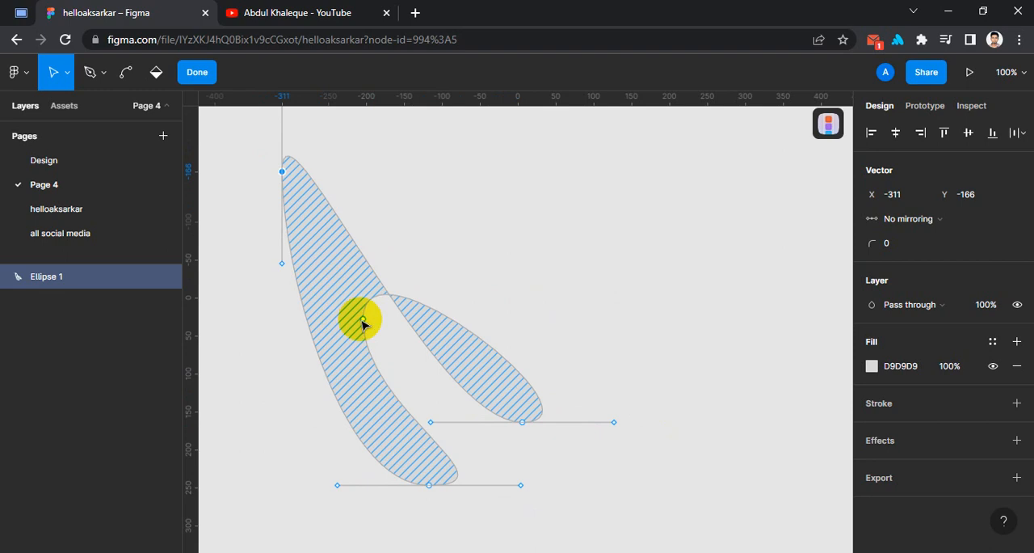
pyautogui.moveTo(363, 320)
pyautogui.mouseDown()
pyautogui.moveTo(247, 391)
pyautogui.moveTo(235, 276)
pyautogui.mouseUp()
pyautogui.click(622, 234)
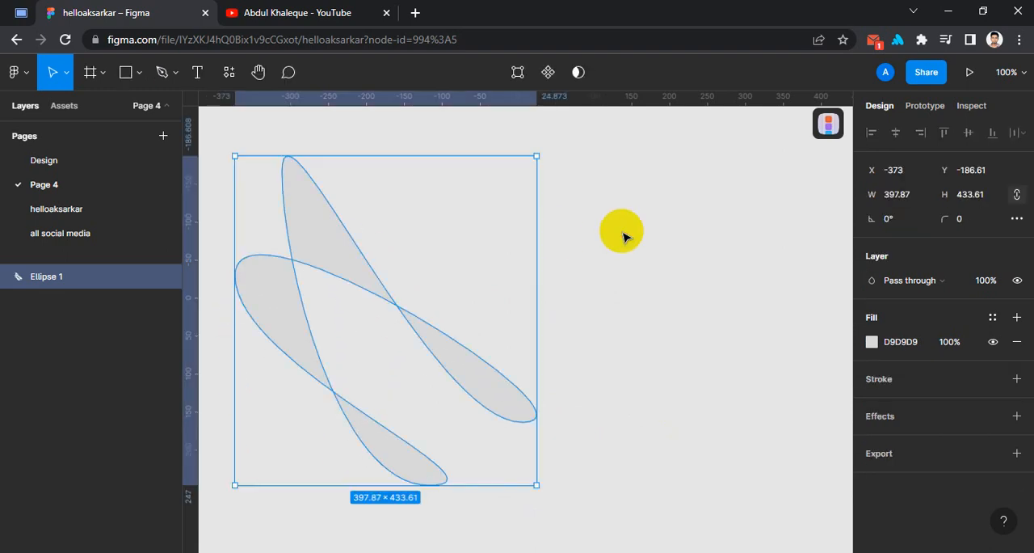
# - Delete the distorted ellipse from the canvas
pyautogui.click(664, 276)
pyautogui.moveTo(542, 180); pyautogui.dragTo(270, 381)
pyautogui.press('Delete')
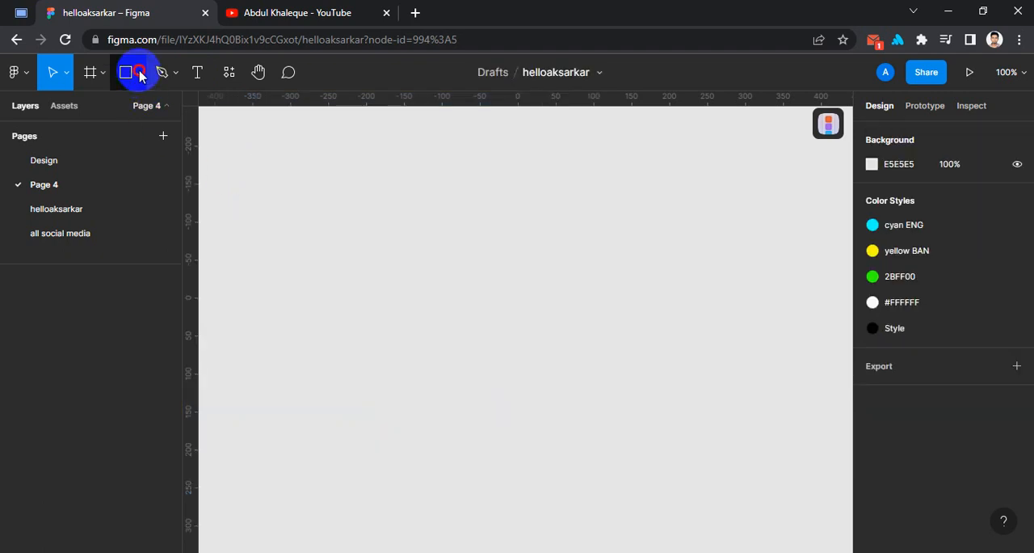
# - Draw a triangle about 384 × 384 with the Polygon tool, starting near X -259, Y -172
pyautogui.click(139, 72)
pyautogui.click(133, 181)
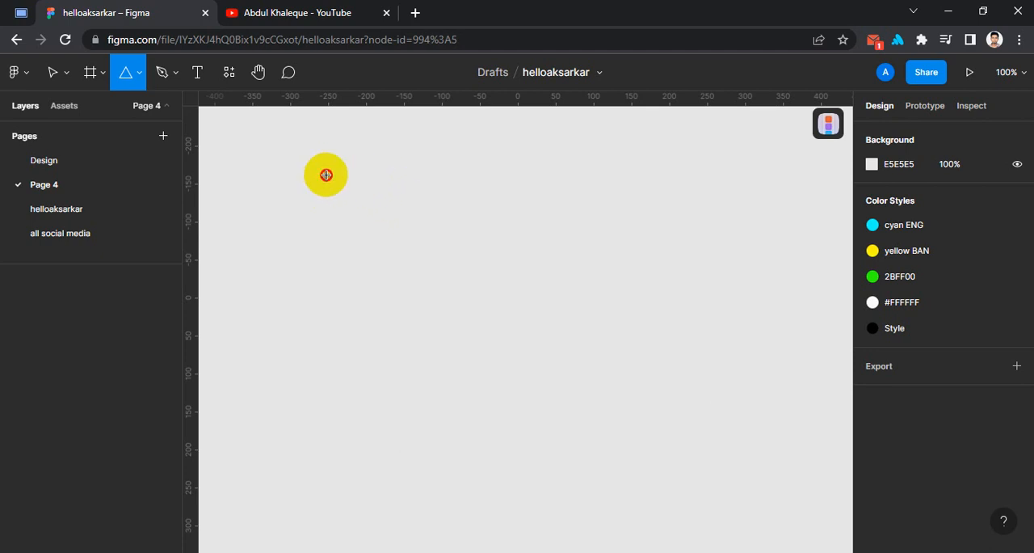
pyautogui.moveTo(321, 167)
pyautogui.mouseDown()
pyautogui.moveTo(557, 364)
pyautogui.moveTo(563, 381)
pyautogui.moveTo(505, 330)
pyautogui.moveTo(565, 385)
pyautogui.moveTo(612, 411)
pyautogui.mouseUp()
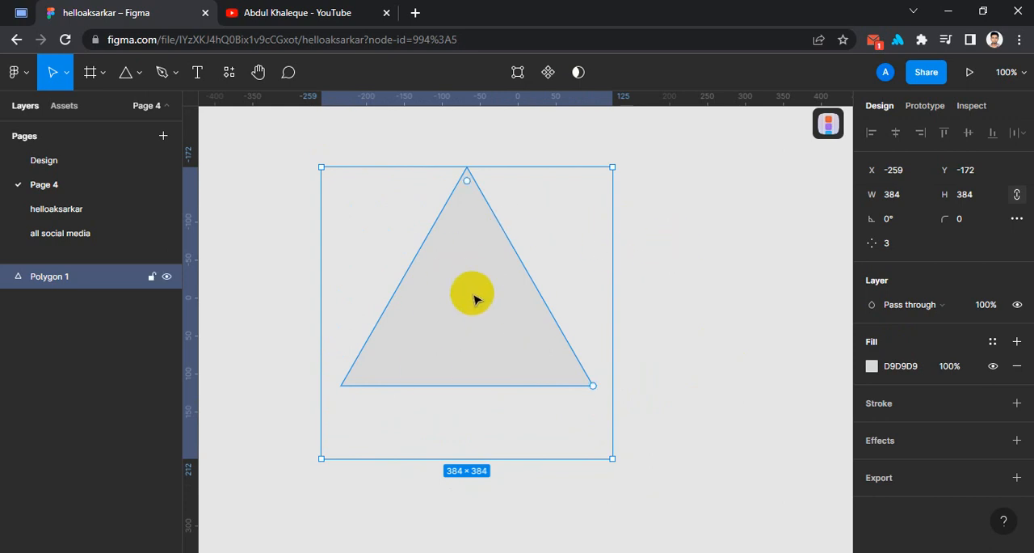
# - Reshape the triangle by moving its apex left and pulling new points to about X 36, Y -220 and X -127.5, Y -29, and delete it
pyautogui.click(693, 228)
pyautogui.click(67, 74)
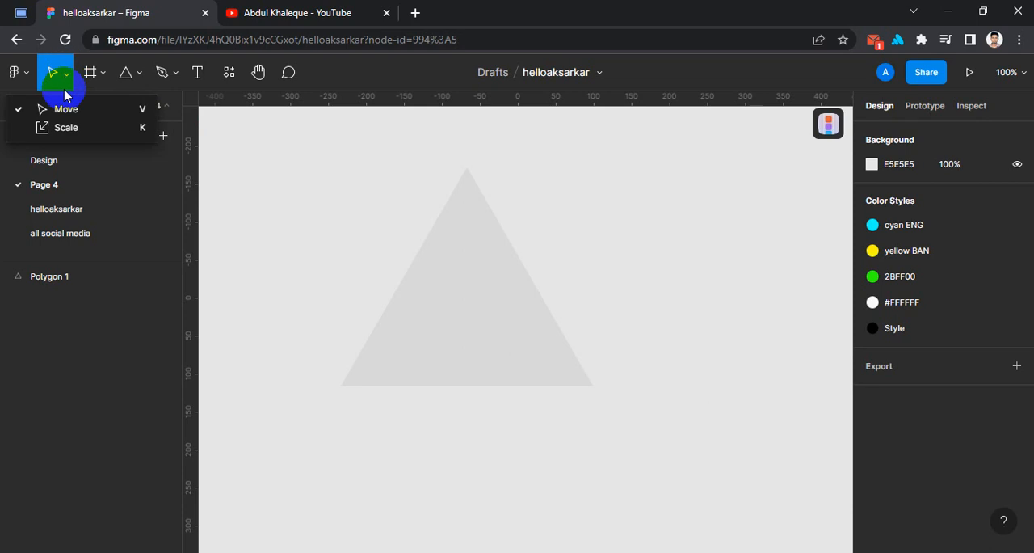
pyautogui.click(68, 111)
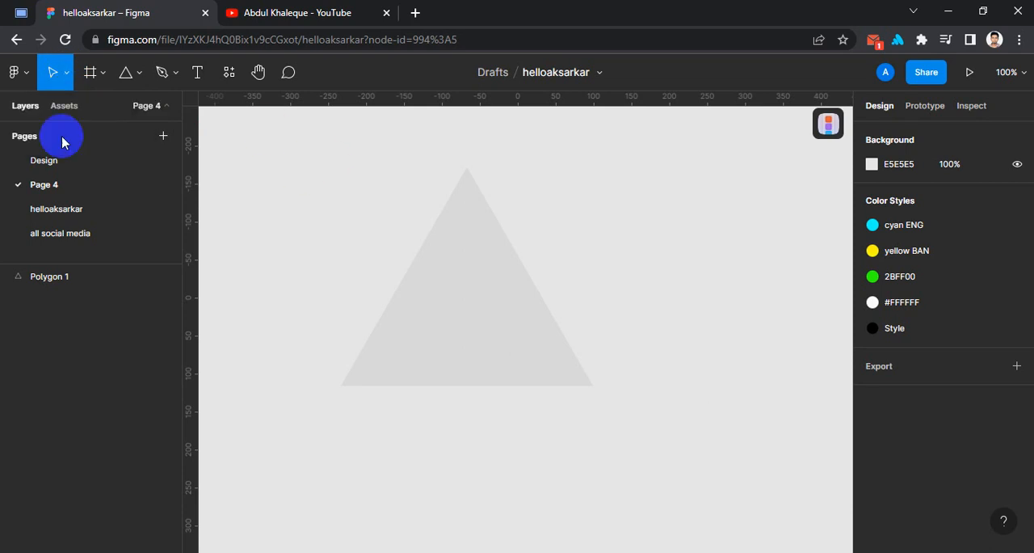
pyautogui.click(462, 288)
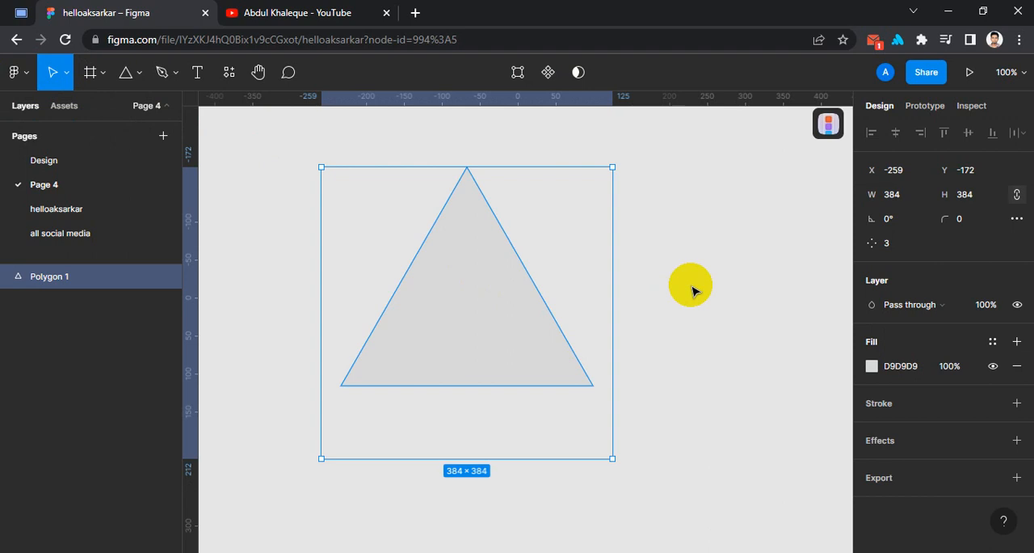
pyautogui.press('Return')
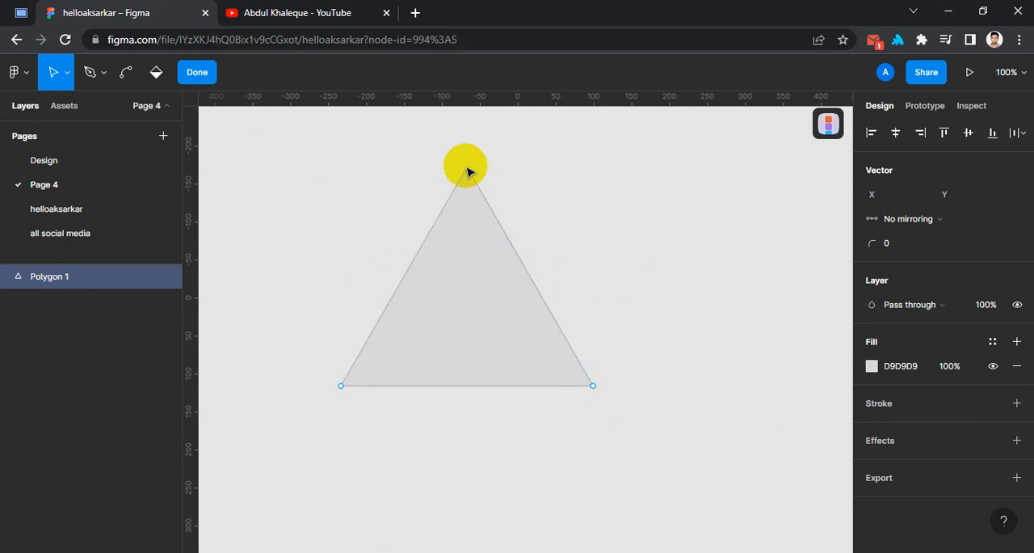
pyautogui.moveTo(467, 171); pyautogui.dragTo(302, 188)
pyautogui.moveTo(452, 294); pyautogui.dragTo(544, 130)
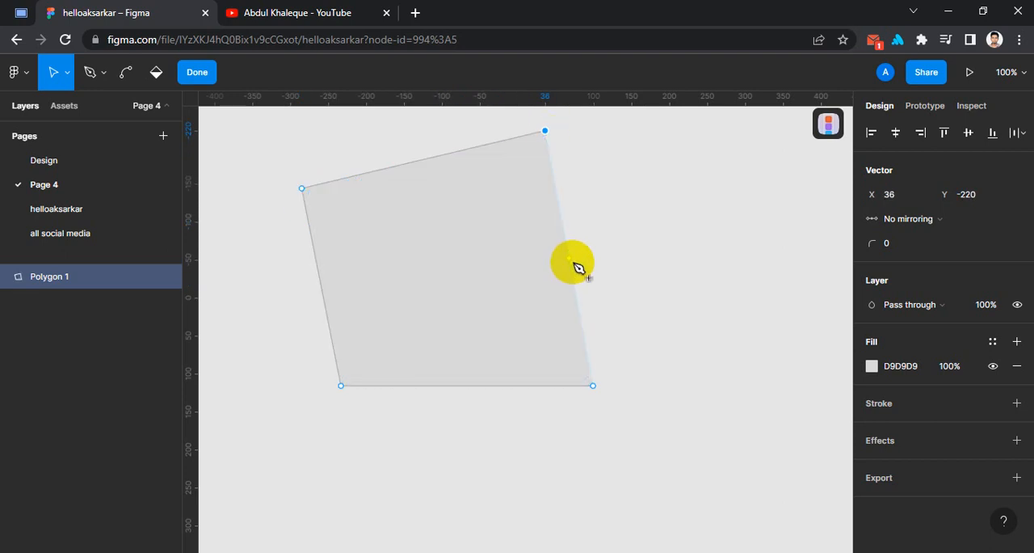
pyautogui.moveTo(569, 260); pyautogui.dragTo(420, 276)
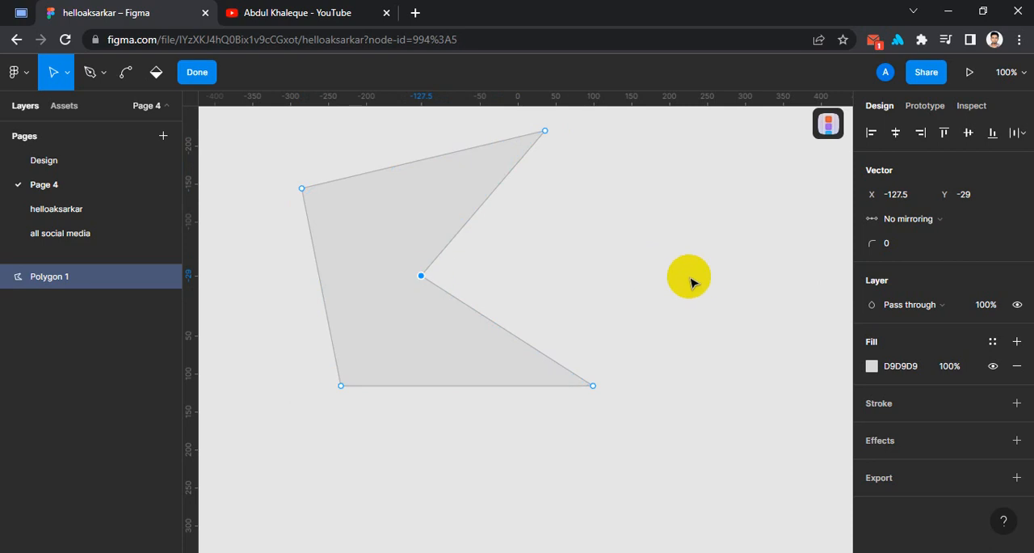
pyautogui.press('Escape')
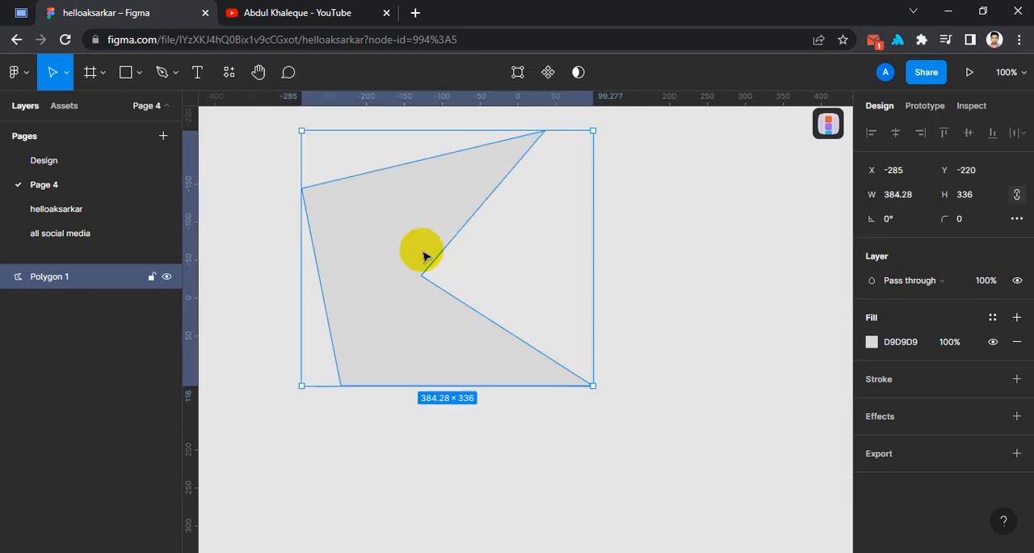
pyautogui.press('Delete')
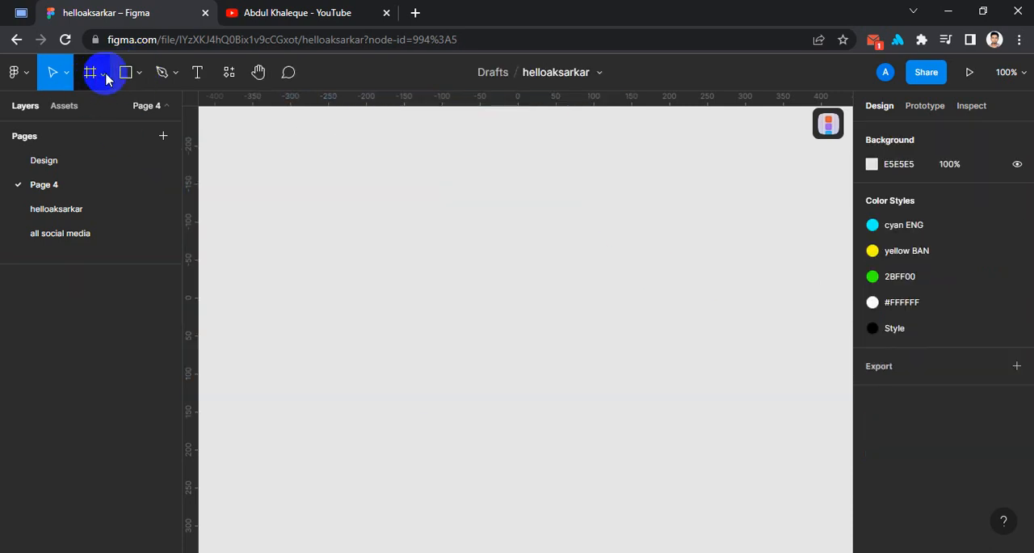
# - Draw a new triangle about 288 × 288 with the Polygon tool, starting near X -245, Y -147
pyautogui.click(144, 76)
pyautogui.click(151, 182)
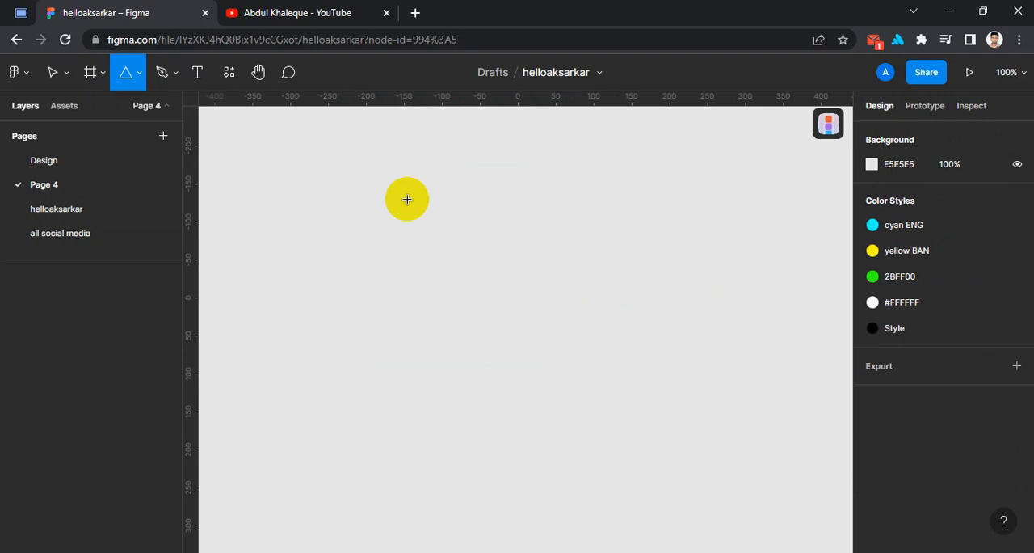
pyautogui.moveTo(332, 186); pyautogui.dragTo(550, 391)
# - Change the polygon's point count successively to 5, 6 and 46
pyautogui.click(891, 245)
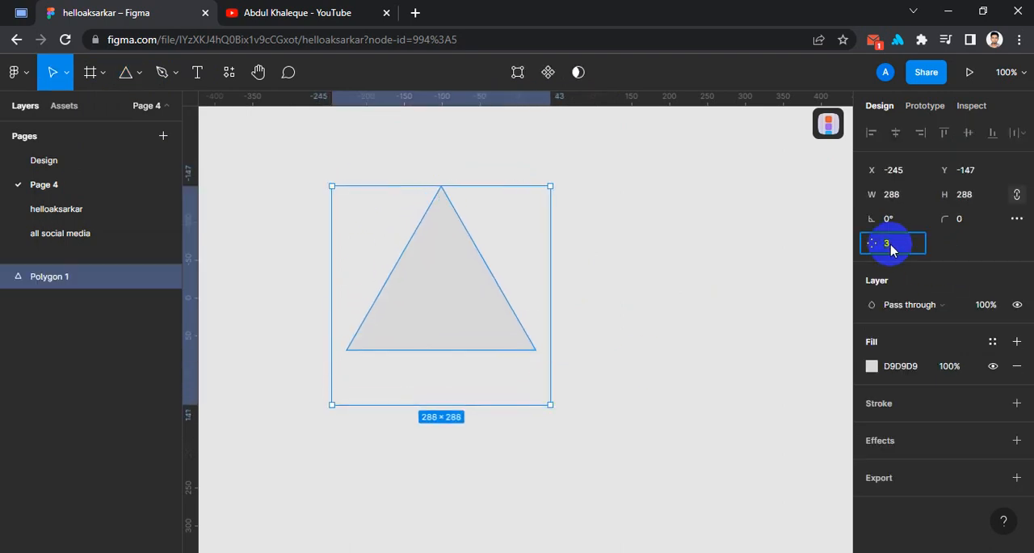
pyautogui.write('5')
pyautogui.press('Return')
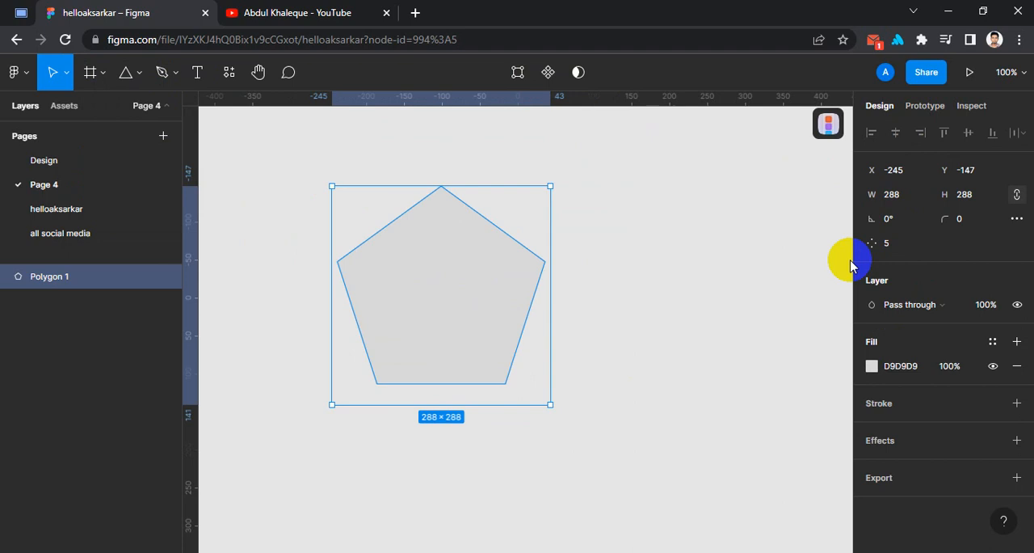
pyautogui.click(898, 244)
pyautogui.write('6')
pyautogui.press('Return')
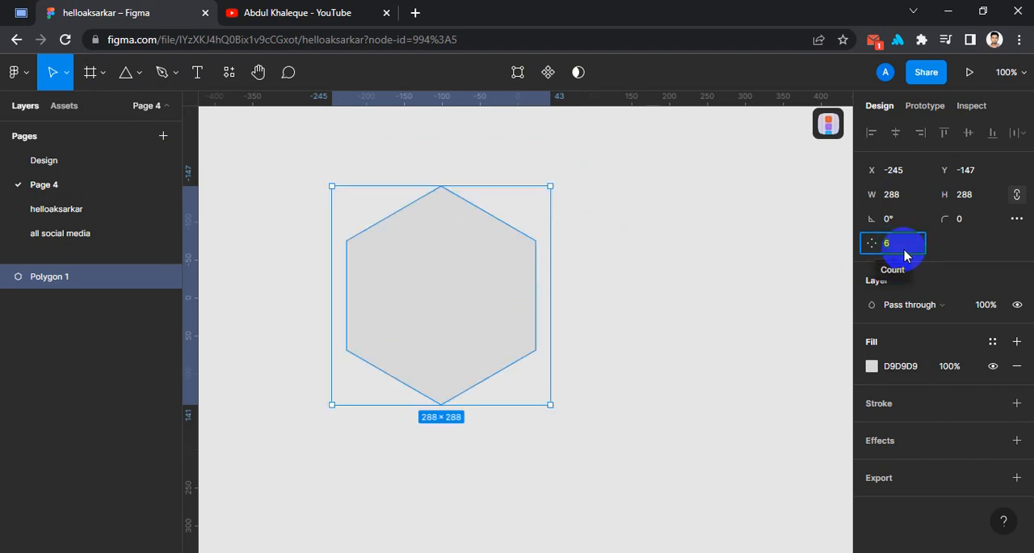
pyautogui.write('16')
pyautogui.press('Return')
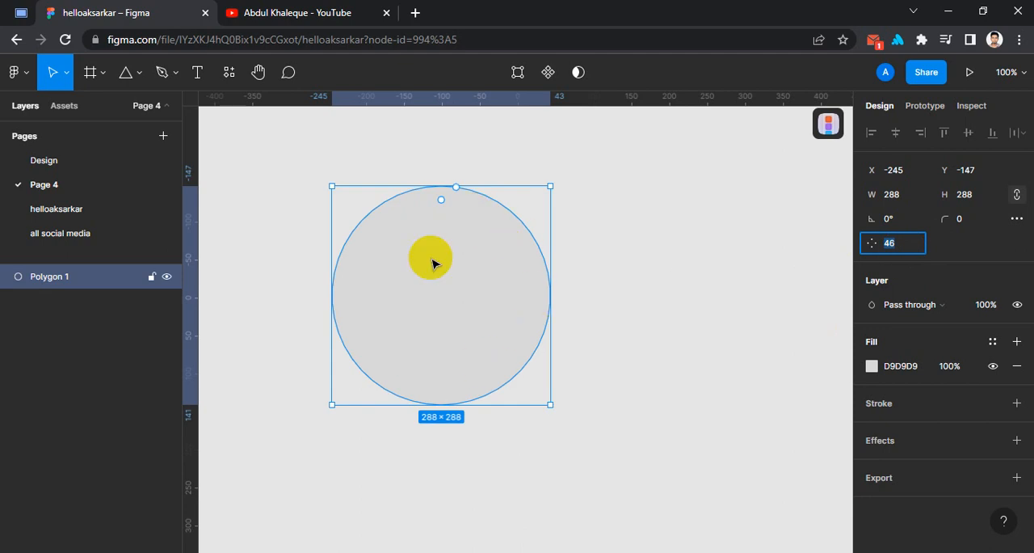
# - Vary the polygon's point count through 36, 4 and 13, finishing at 7
pyautogui.hotkey('shift', 'Down')
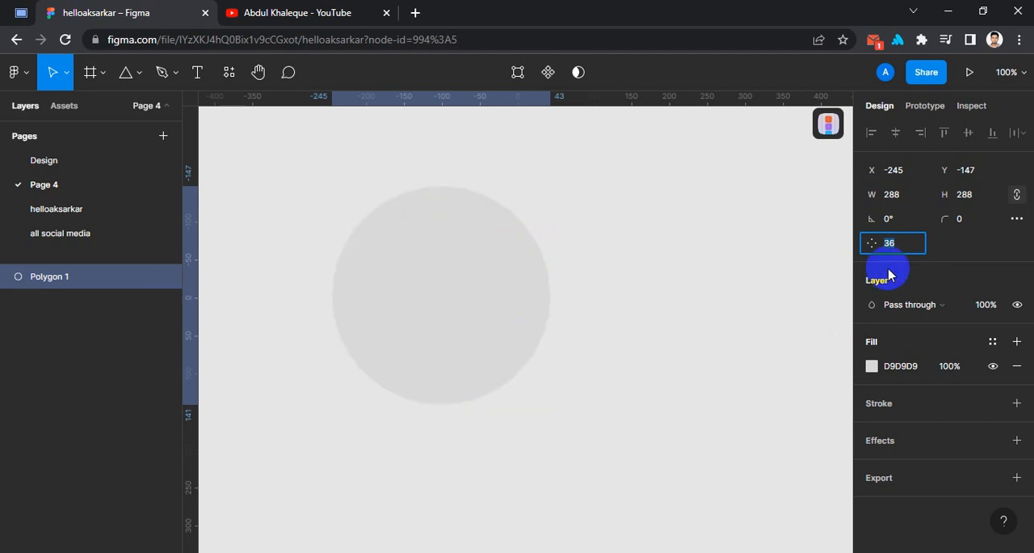
pyautogui.hotkey('shift', 'Down')
pyautogui.press('Down')
pyautogui.press('Up')
pyautogui.press('Up')
pyautogui.press('Up')
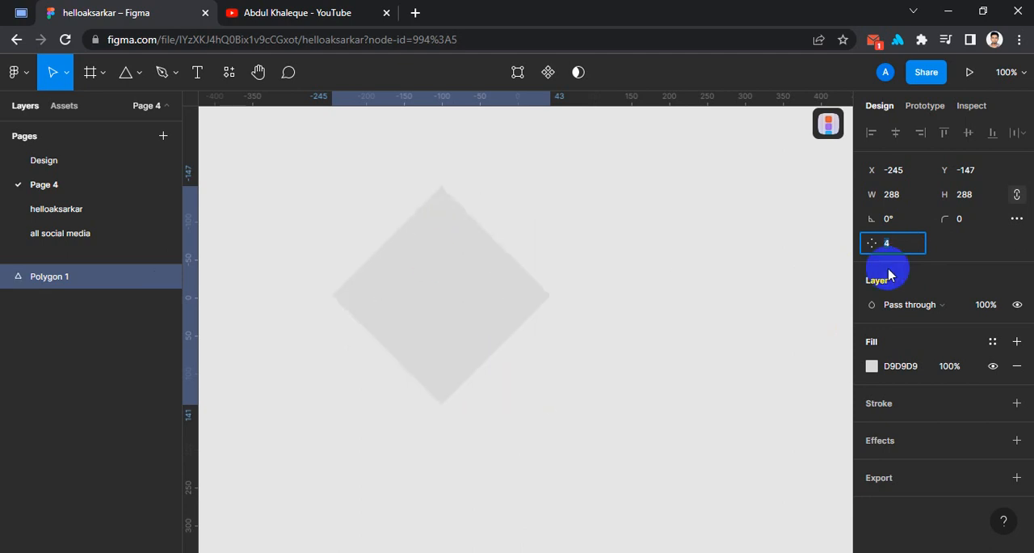
pyautogui.press('Up')
pyautogui.press('Up')
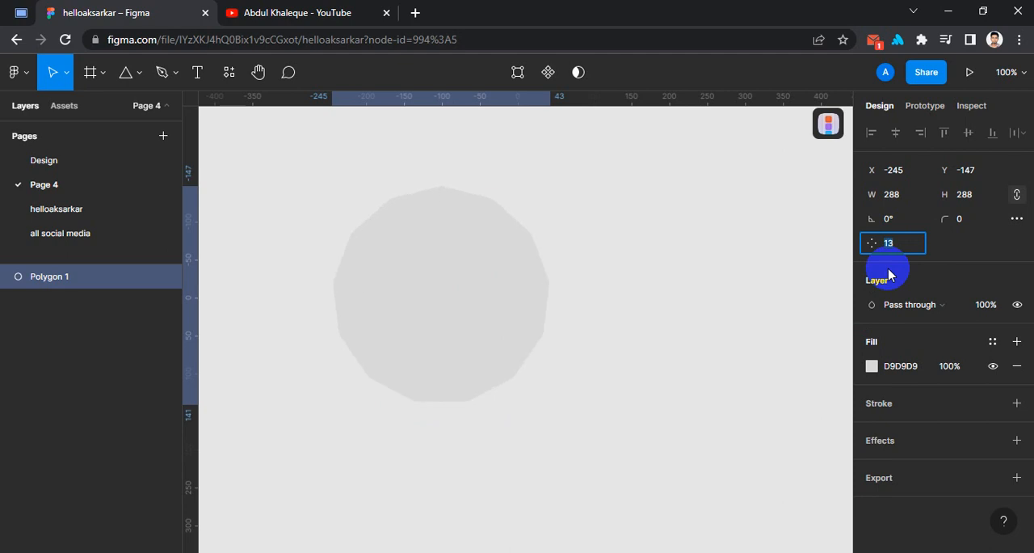
pyautogui.press('Down')
pyautogui.press('Down')
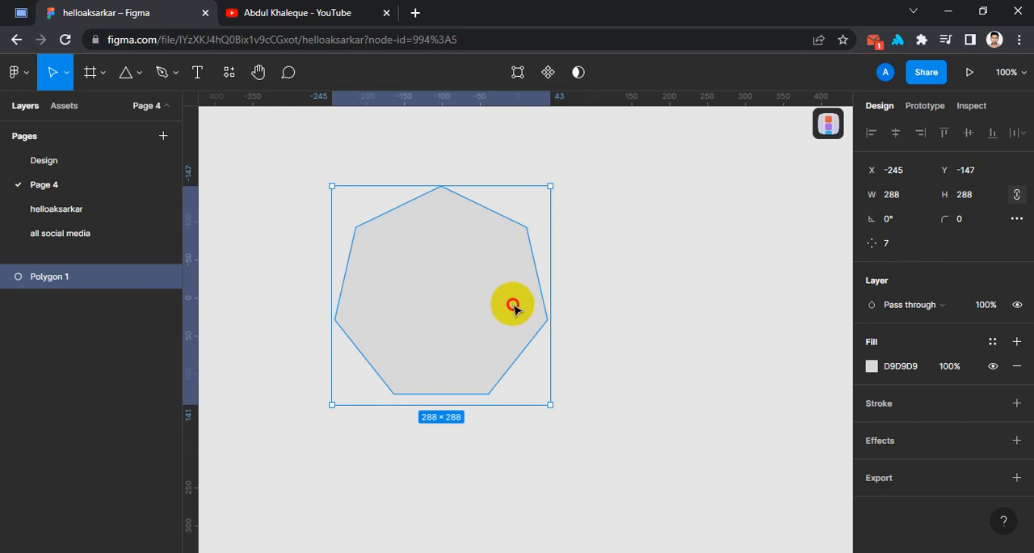
# - Move the seven-sided polygon to about X -183, Y -144 and reselect it
pyautogui.moveTo(510, 298); pyautogui.dragTo(557, 289)
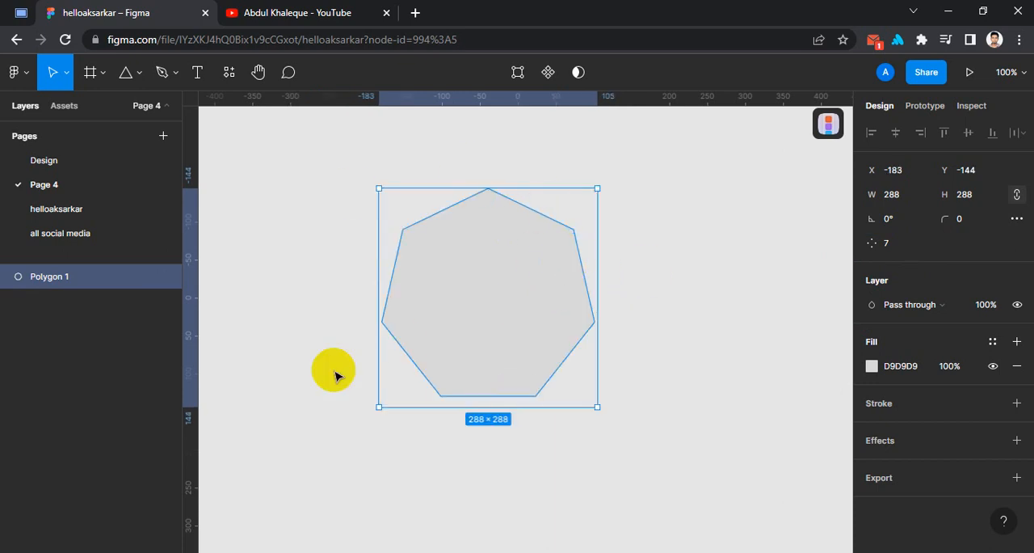
pyautogui.click(709, 277)
pyautogui.click(495, 281)
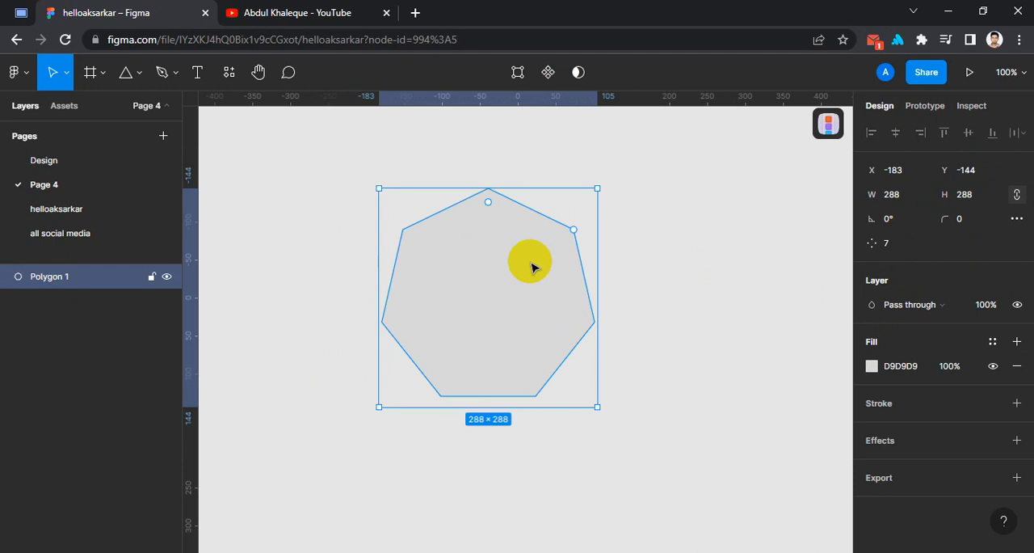
# - Reshape the polygon by pulling its right vertex to X -101.48, Y -32, its bottom edge midpoint to X -101.48, Y 46, and its inner upper edge inward
pyautogui.doubleClick(469, 295)
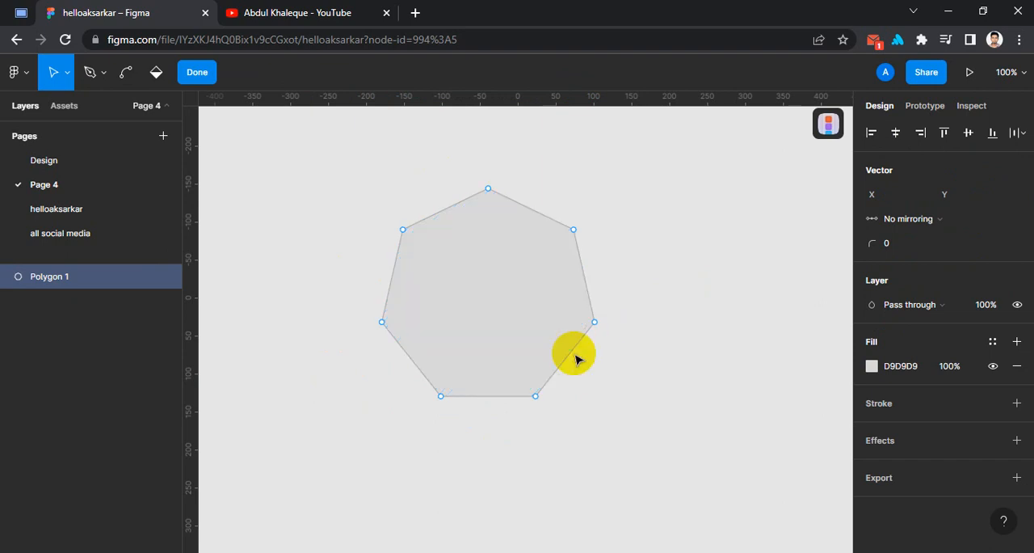
pyautogui.moveTo(594, 323); pyautogui.dragTo(476, 341)
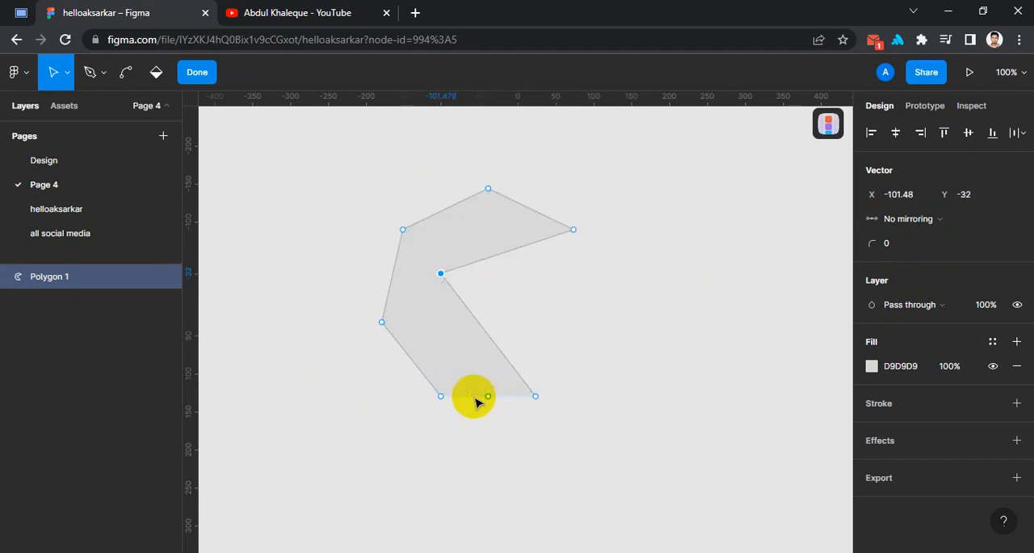
pyautogui.moveTo(488, 396); pyautogui.dragTo(440, 333)
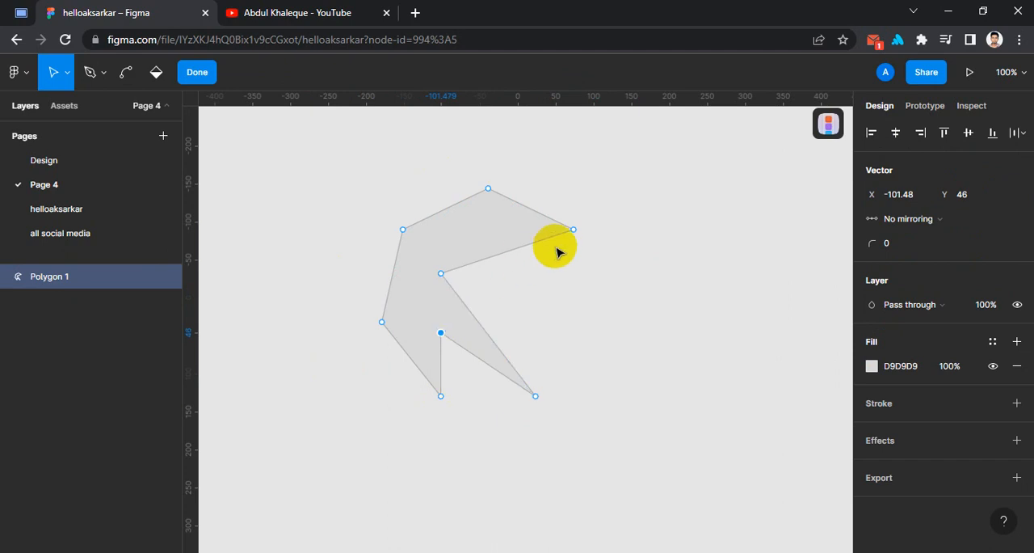
pyautogui.moveTo(487, 233); pyautogui.dragTo(466, 223)
pyautogui.click(605, 344)
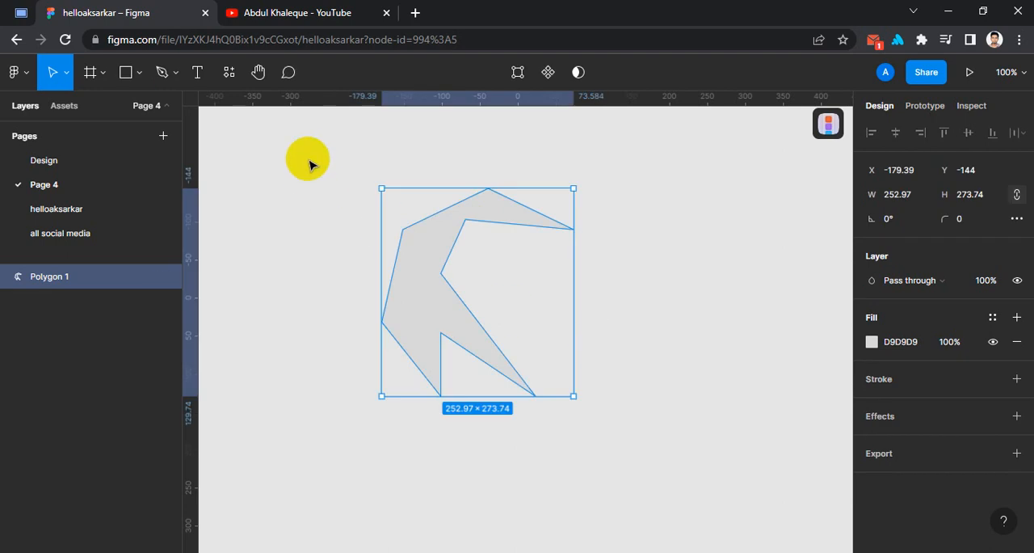
# - Delete the reshaped polygon so the canvas is empty
pyautogui.click(670, 467)
pyautogui.hotkey('ctrl', 'a')
pyautogui.press('Delete')
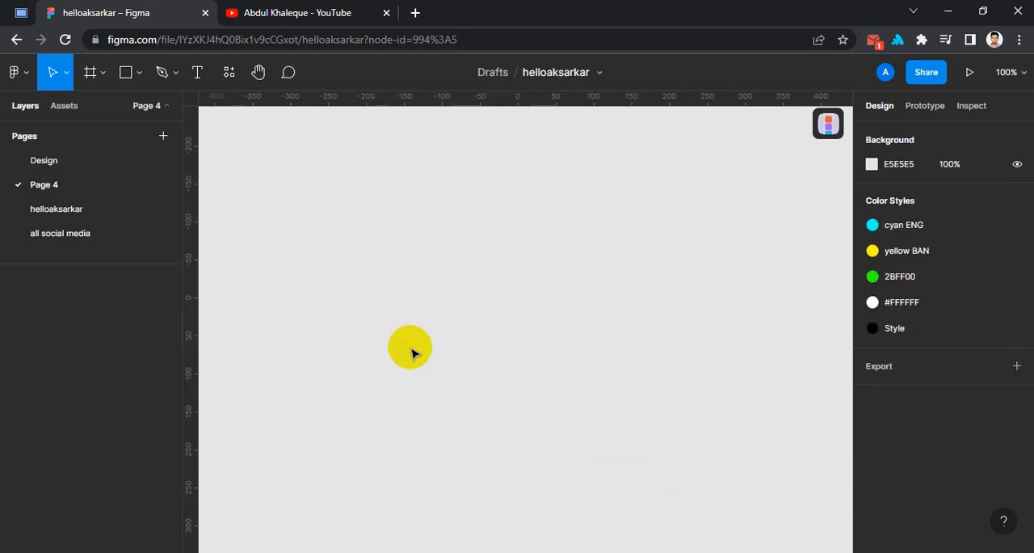
# - Draw a rectangle about 442 × 292 and move it to about X -224, Y -151
pyautogui.click(142, 73)
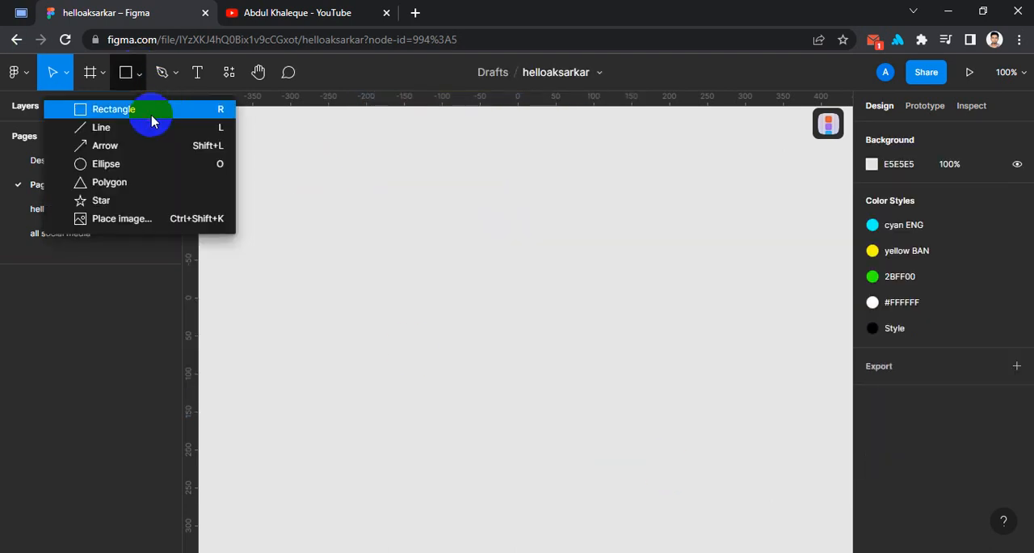
pyautogui.click(151, 121)
pyautogui.moveTo(282, 163); pyautogui.dragTo(619, 385)
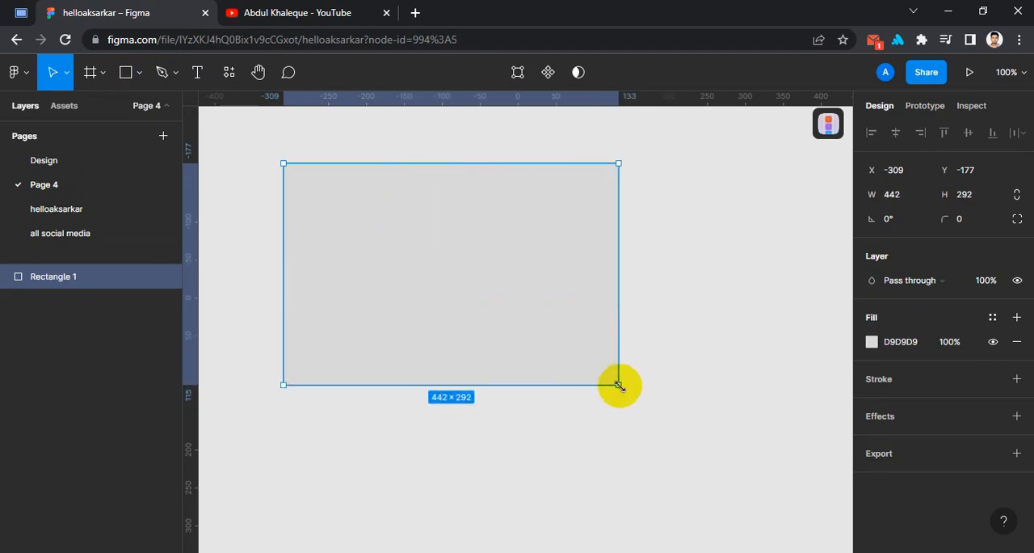
pyautogui.moveTo(477, 280); pyautogui.dragTo(542, 300)
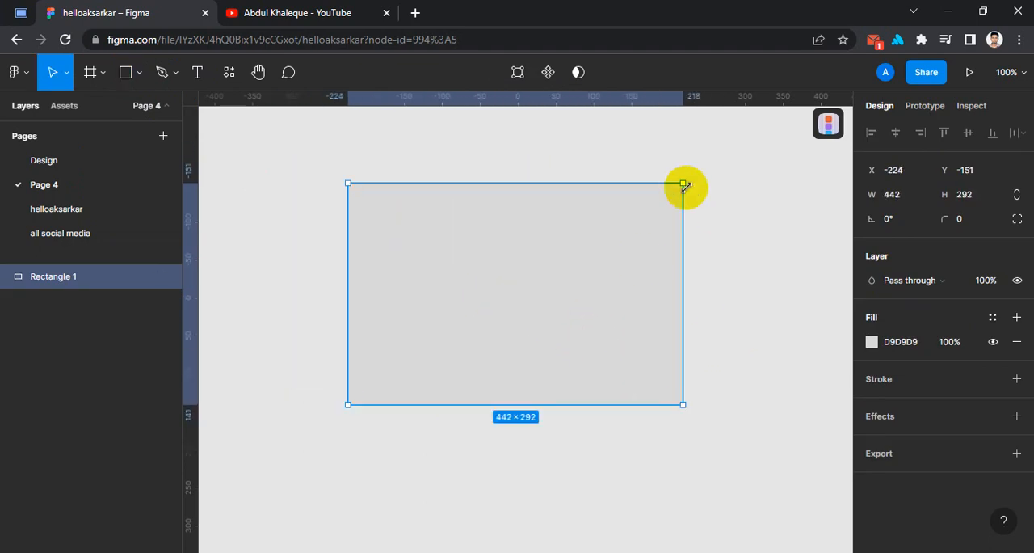
# - Set the rectangle's corner radius to 100, and adjust it with the on-canvas radius handles to 35
pyautogui.click(976, 227)
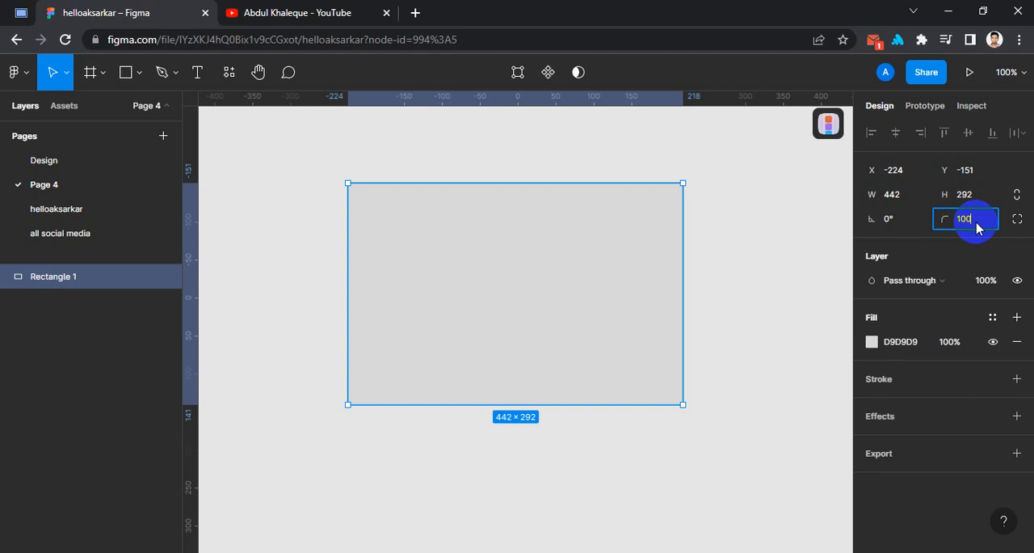
pyautogui.press('Return')
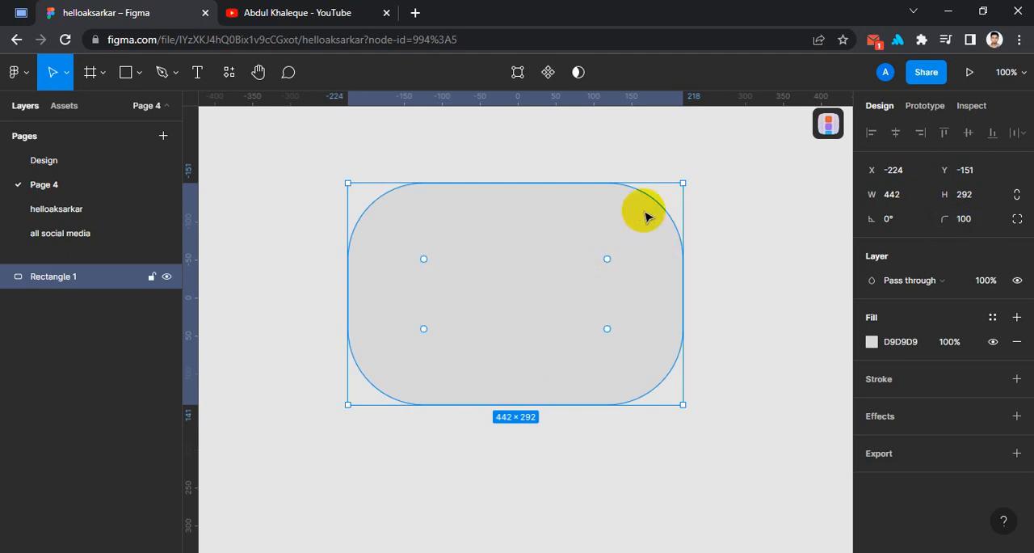
pyautogui.moveTo(606, 261); pyautogui.dragTo(555, 282)
pyautogui.moveTo(627, 245); pyautogui.dragTo(660, 211)
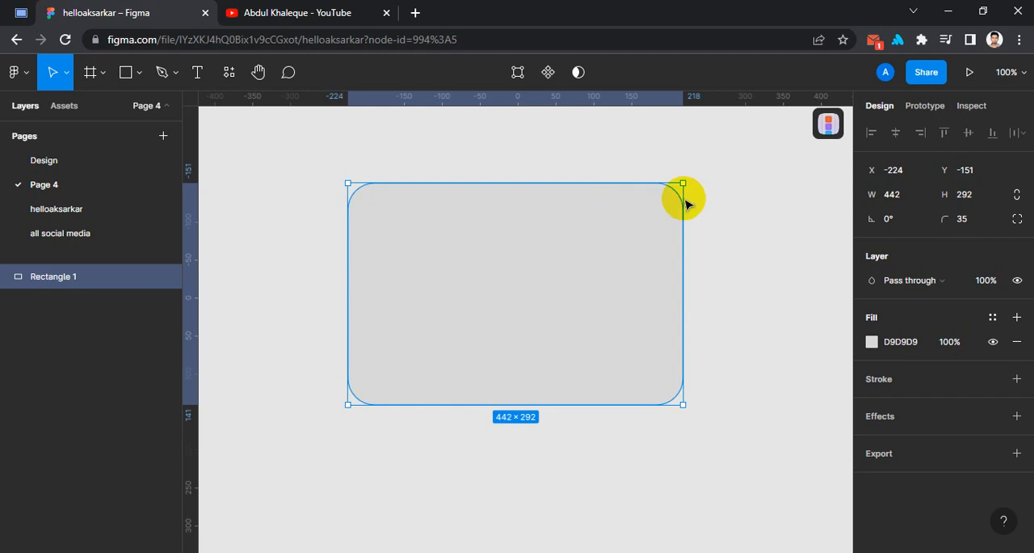
# - Enable independent corner radii and set the rectangle's top-left and bottom-left corners to 0
pyautogui.click(1016, 220)
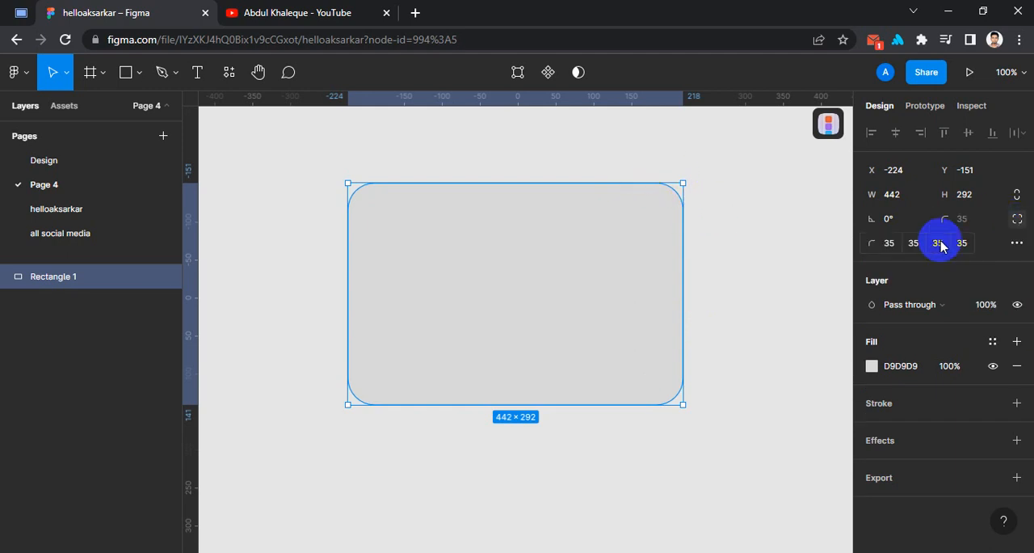
pyautogui.click(888, 251)
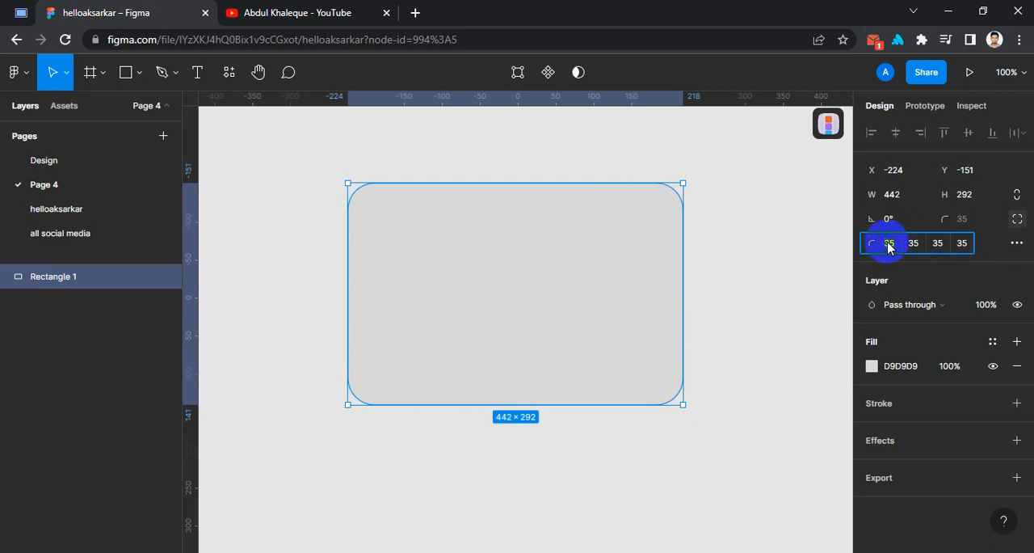
pyautogui.write('0')
pyautogui.press('Return')
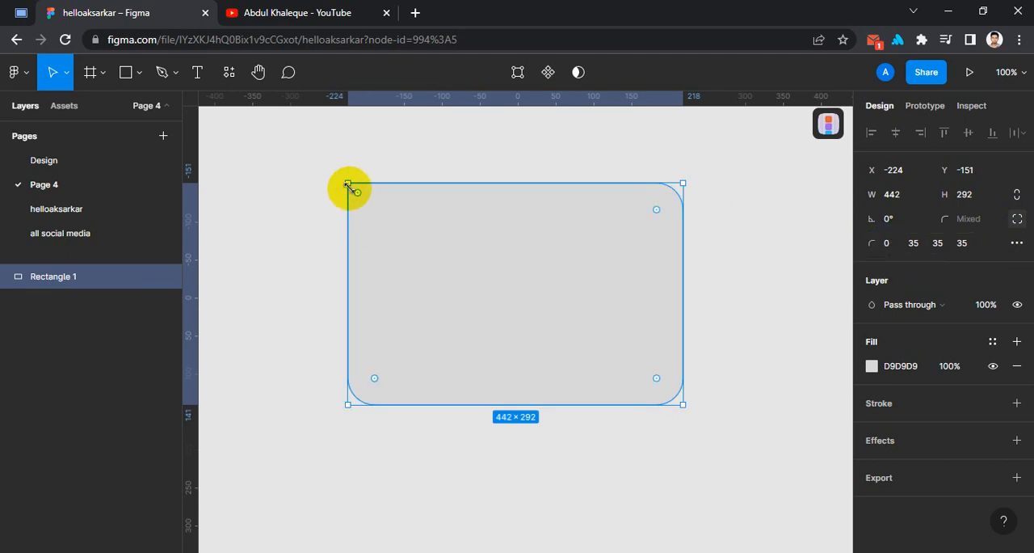
pyautogui.click(963, 245)
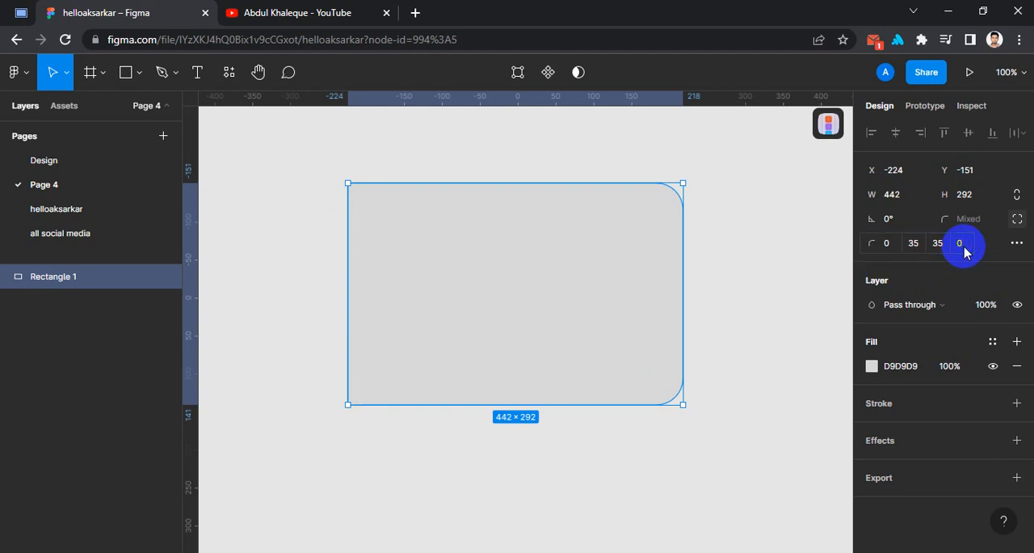
pyautogui.click(646, 364)
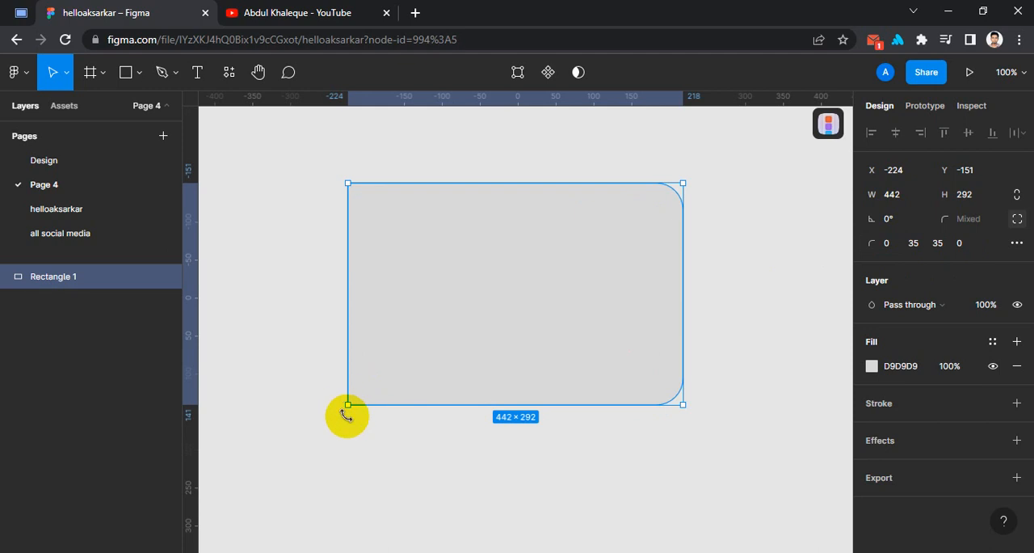
pyautogui.click(733, 230)
# - Adjust the corner handles to give the top-left and bottom-right corners a radius of 146 and the top-right corner 0
pyautogui.click(421, 265)
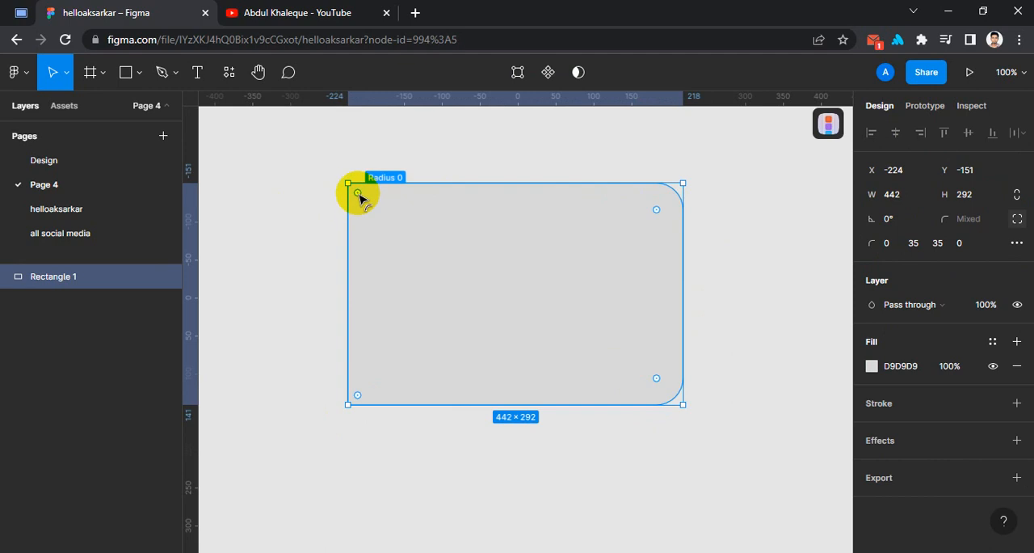
pyautogui.moveTo(363, 202); pyautogui.dragTo(508, 317)
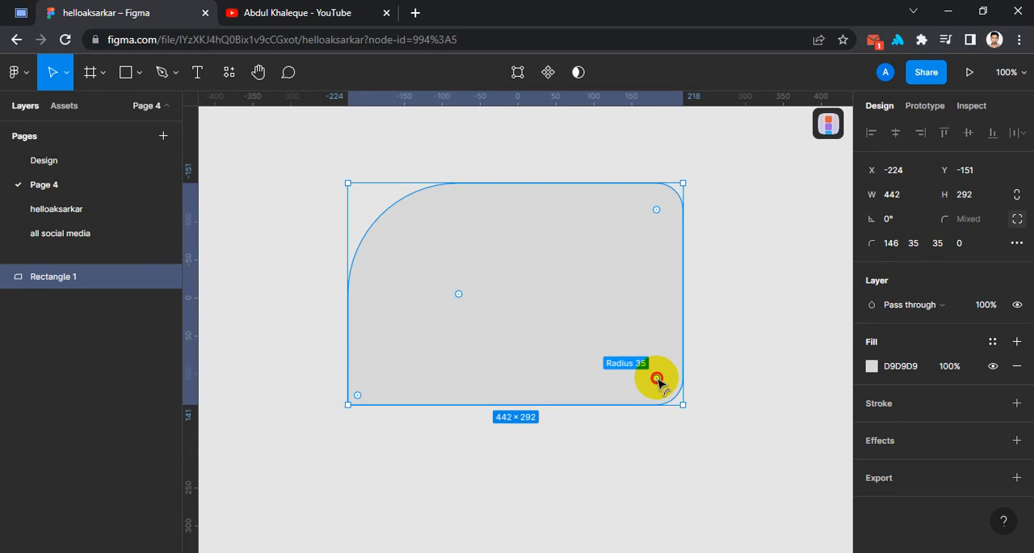
pyautogui.moveTo(656, 377); pyautogui.dragTo(647, 368)
pyautogui.moveTo(456, 206); pyautogui.dragTo(372, 142)
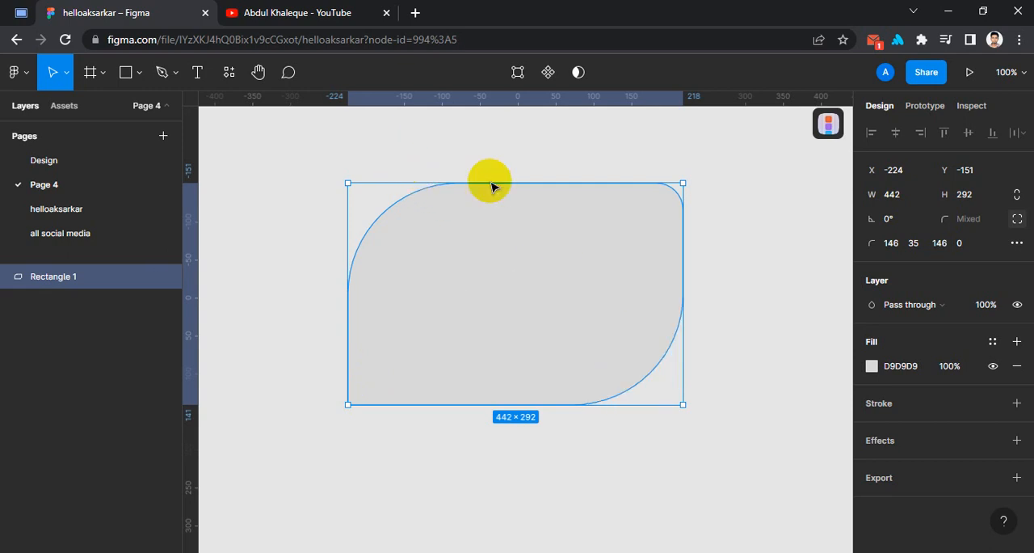
pyautogui.moveTo(656, 211); pyautogui.dragTo(761, 123)
# - Resize the rectangle to 400 × 400 and reposition it to about X -302, Y -186
pyautogui.moveTo(556, 286); pyautogui.dragTo(544, 282)
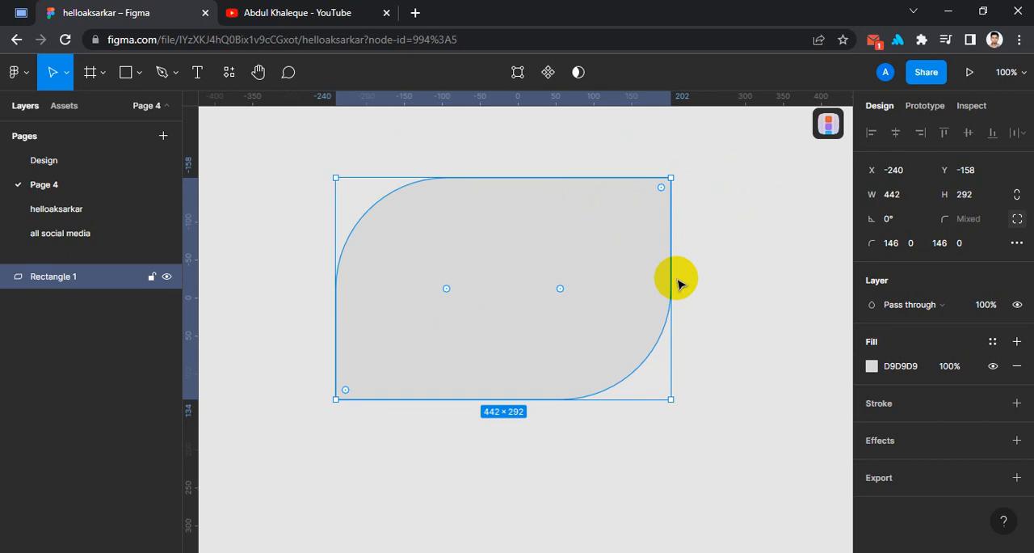
pyautogui.click(701, 279)
pyautogui.click(535, 289)
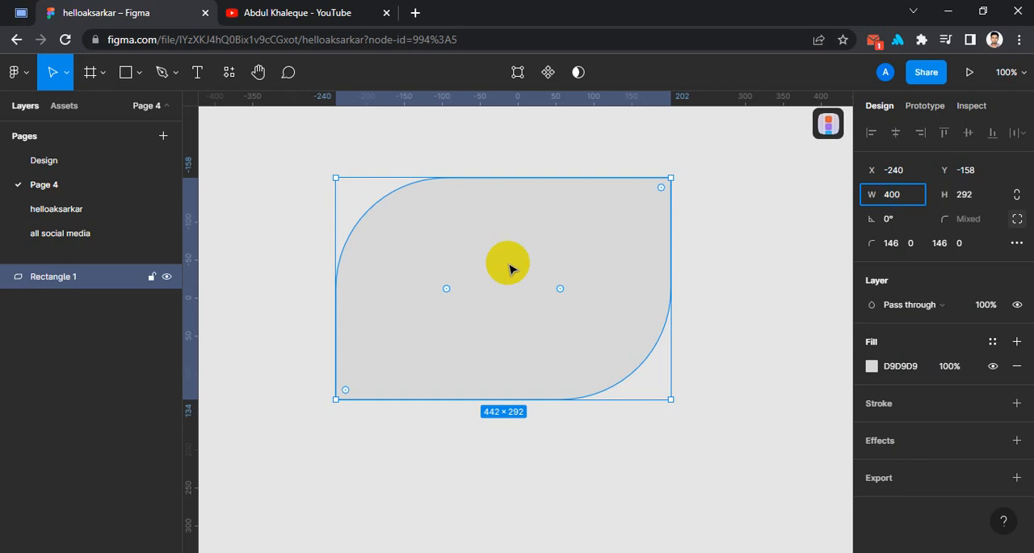
pyautogui.click(979, 206)
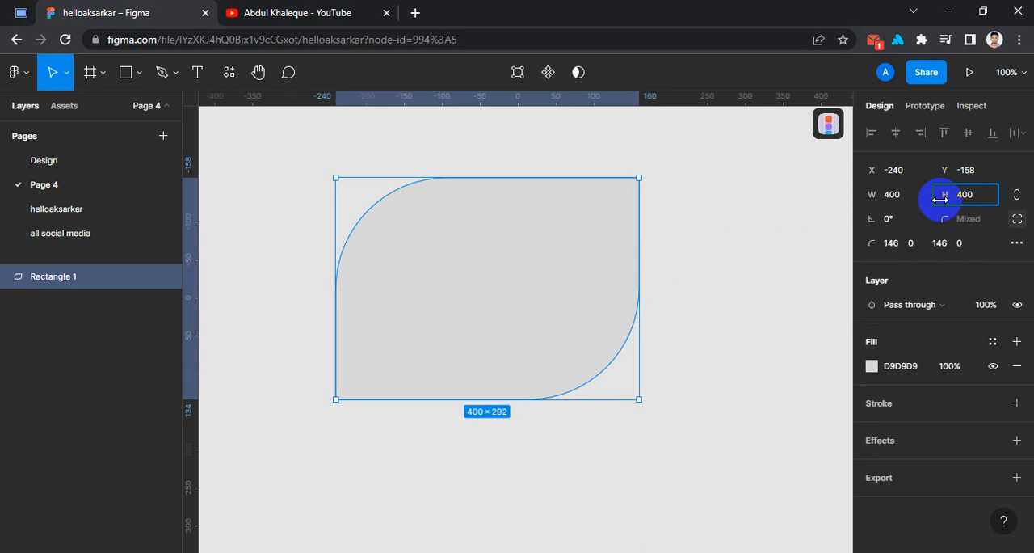
pyautogui.click(899, 195)
pyautogui.moveTo(526, 347); pyautogui.dragTo(479, 327)
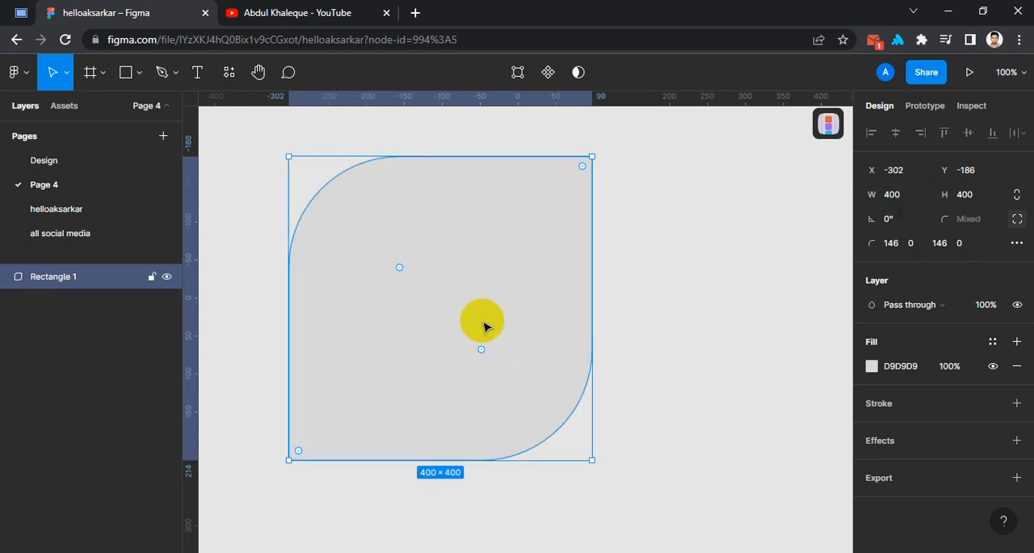
# - Constrain the rectangle's proportions and set its width to 500
pyautogui.click(1016, 195)
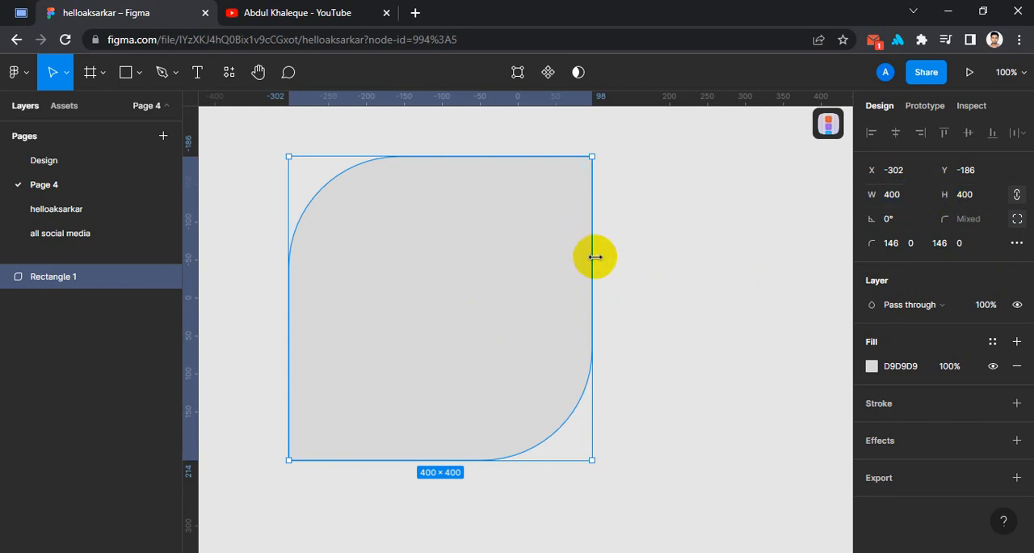
pyautogui.click(910, 201)
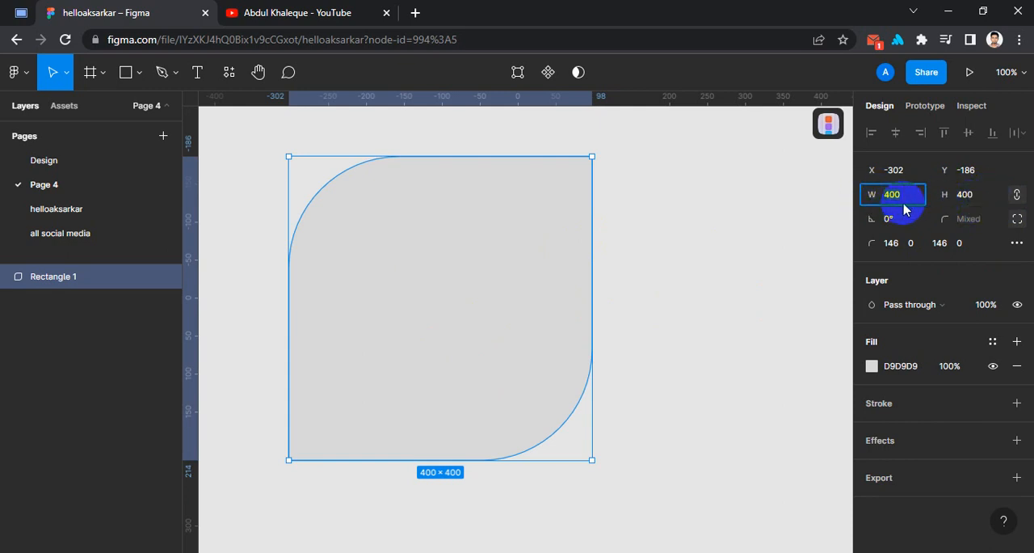
pyautogui.click(980, 201)
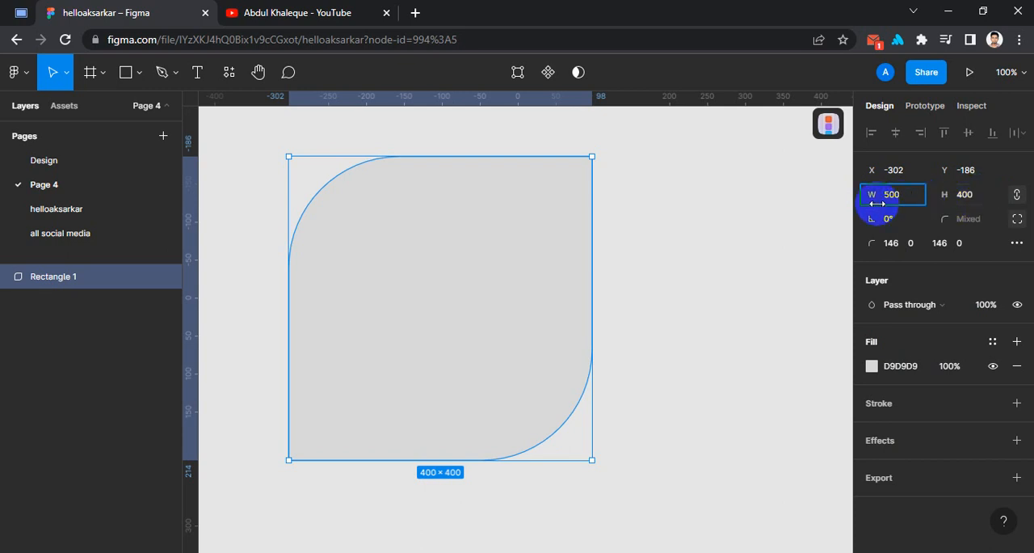
pyautogui.press('Return')
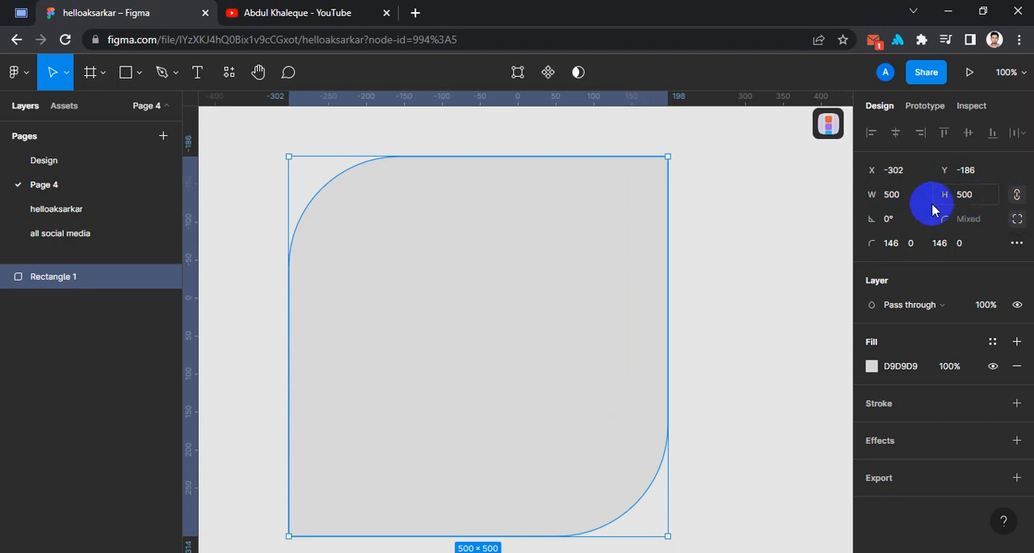
# - Resize the rectangle freehand on the canvas to about 253 × 157, placed near X -335, Y -191
pyautogui.moveTo(669, 412); pyautogui.dragTo(481, 359)
pyautogui.moveTo(361, 540); pyautogui.dragTo(396, 249)
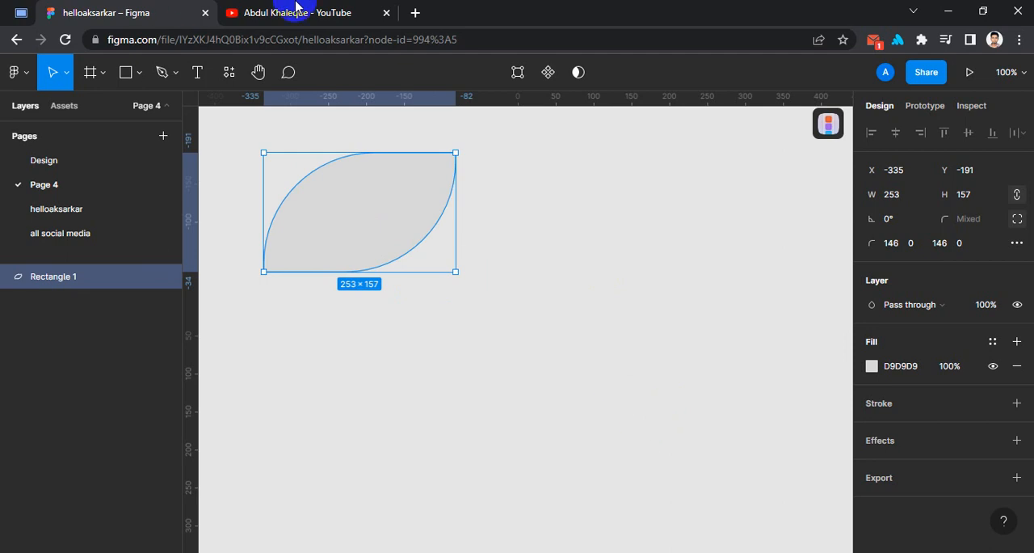
# - Switch to the YouTube channel page already open in the browser
pyautogui.click(296, 12)
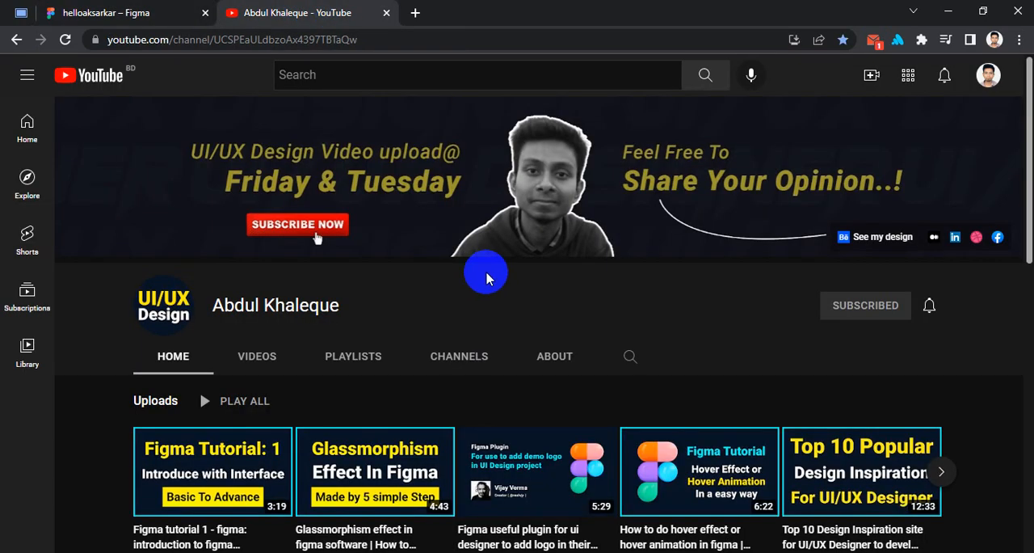